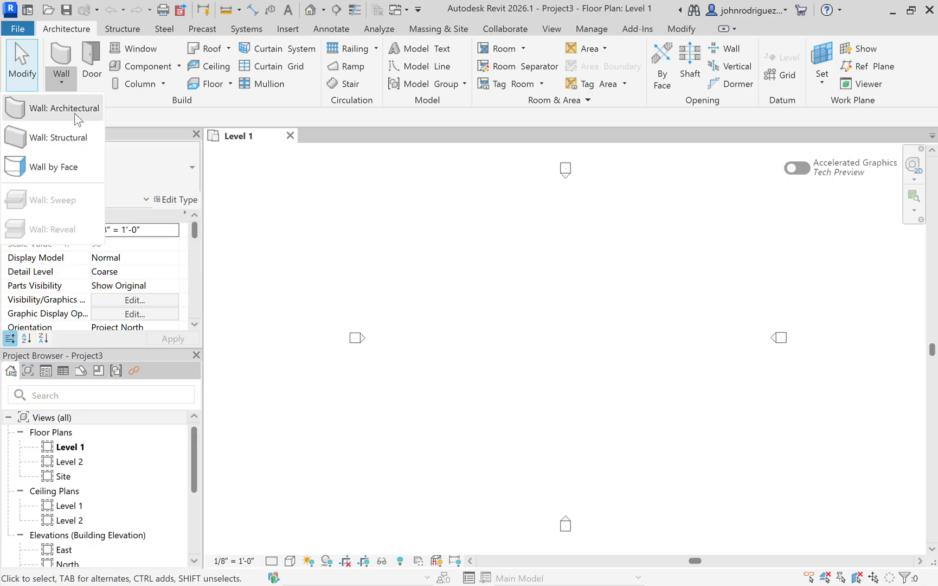
Draw a horizontal architectural wall of type Generic - 8", 11' 6" long, between the side elevation markers on Level 1.
{"action": "left_click", "coordinate": [65, 109]}
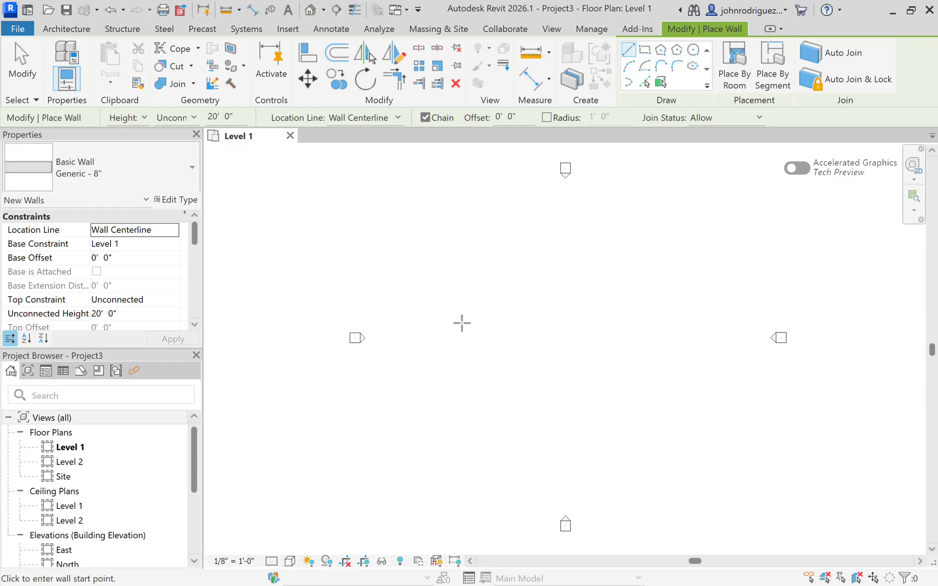
{"action": "scroll", "coordinate": [519, 353], "scroll_direction": "up", "scroll_amount": 3}
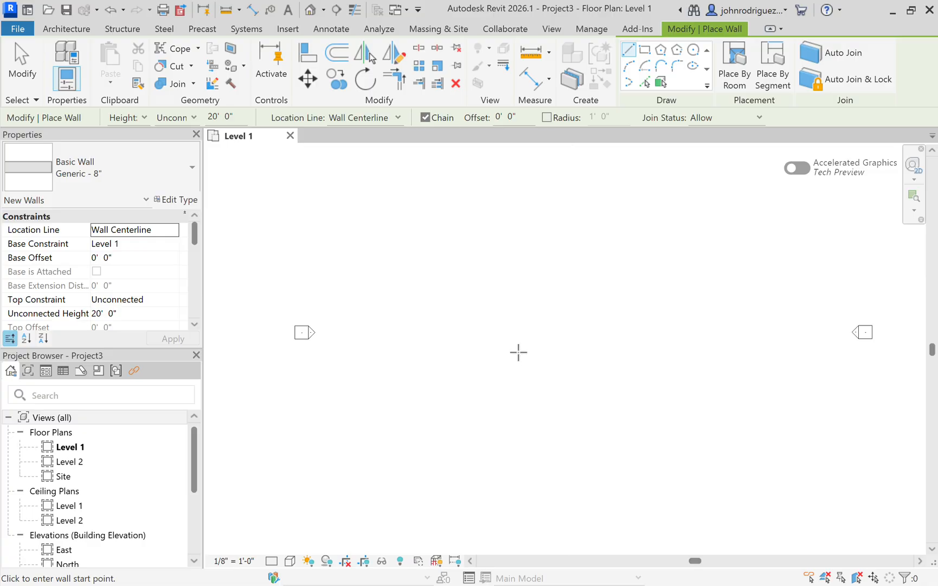
{"action": "middle_click_drag", "start_coordinate": [611, 336], "coordinate": [582, 330]}
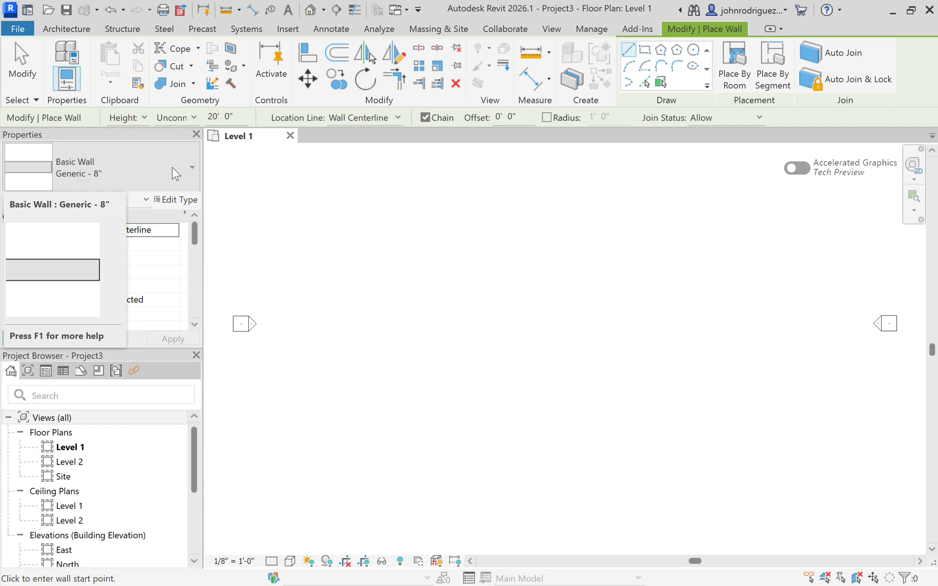
{"action": "left_click", "coordinate": [447, 307]}
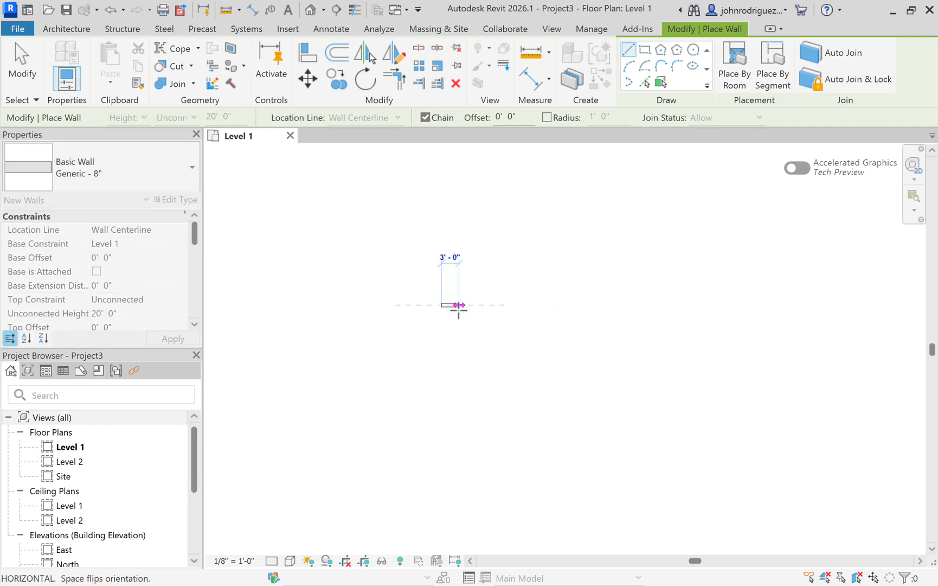
{"action": "scroll", "coordinate": [459, 307], "scroll_direction": "up", "scroll_amount": 4}
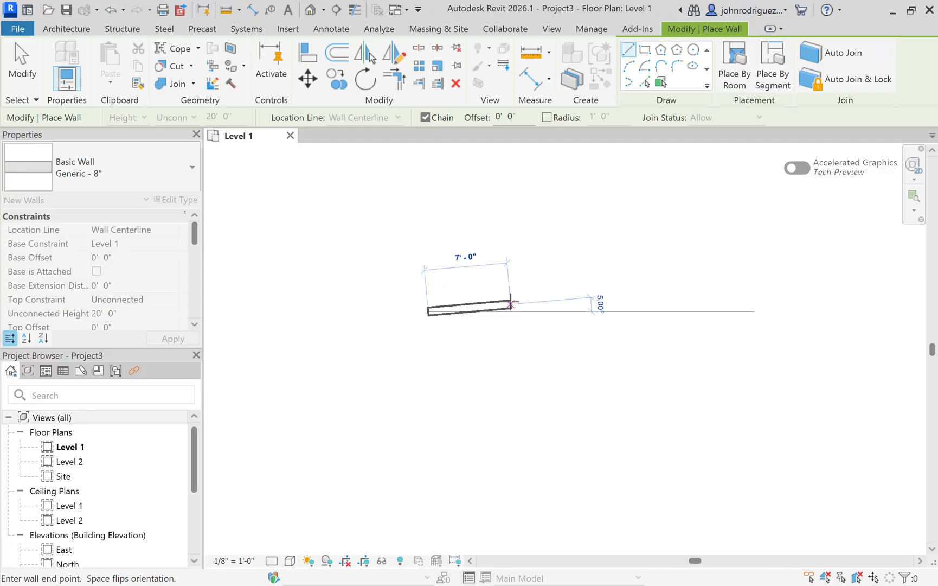
{"action": "type", "text": "11 6"}
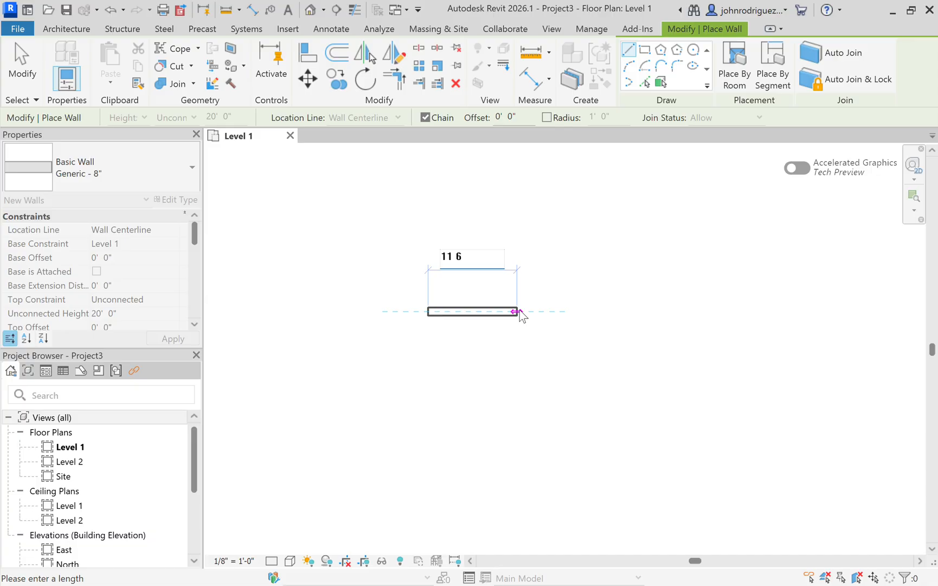
{"action": "key", "text": "Return"}
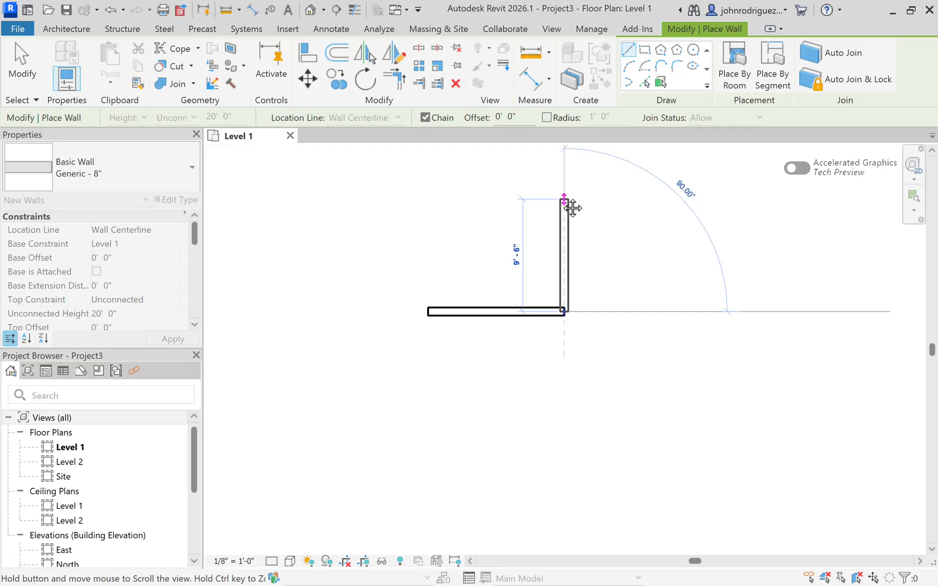
Chain three more walls from the first wall's right end, going up about 9' 0", to close a rectangular room.
{"action": "middle_click_drag", "start_coordinate": [572, 208], "coordinate": [562, 311]}
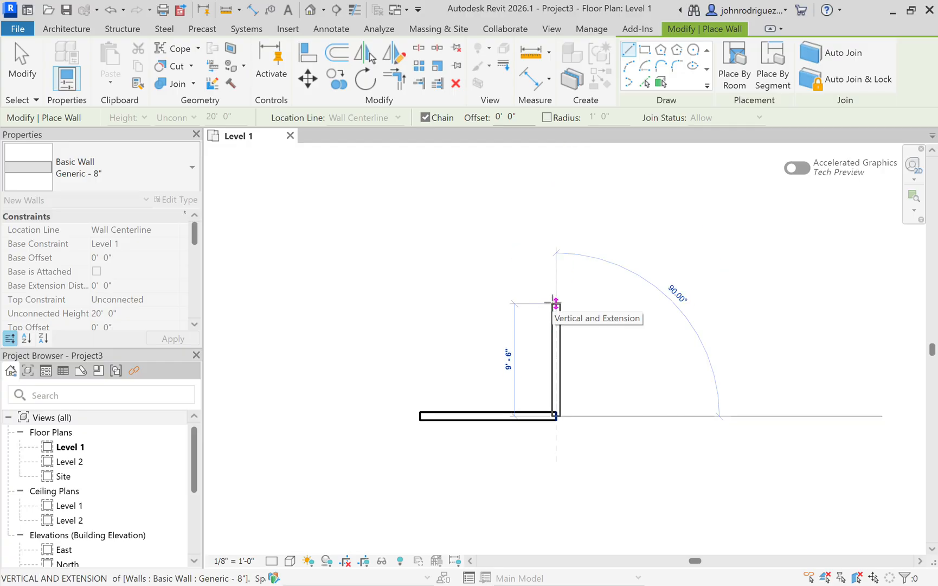
{"action": "scroll", "coordinate": [556, 322], "scroll_direction": "up", "scroll_amount": 2}
{"action": "scroll", "coordinate": [556, 321], "scroll_direction": "up", "scroll_amount": 1}
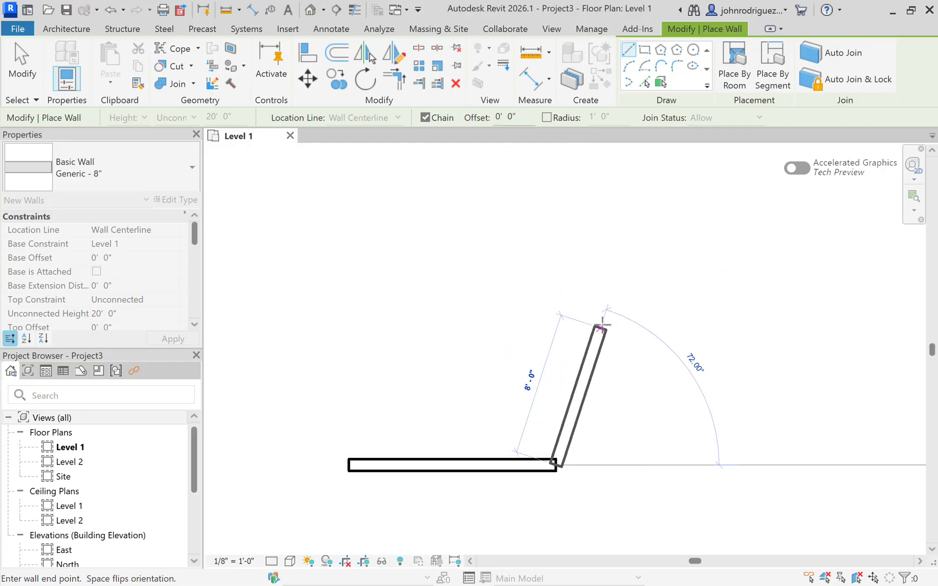
{"action": "scroll", "coordinate": [624, 392], "scroll_direction": "up", "scroll_amount": 3}
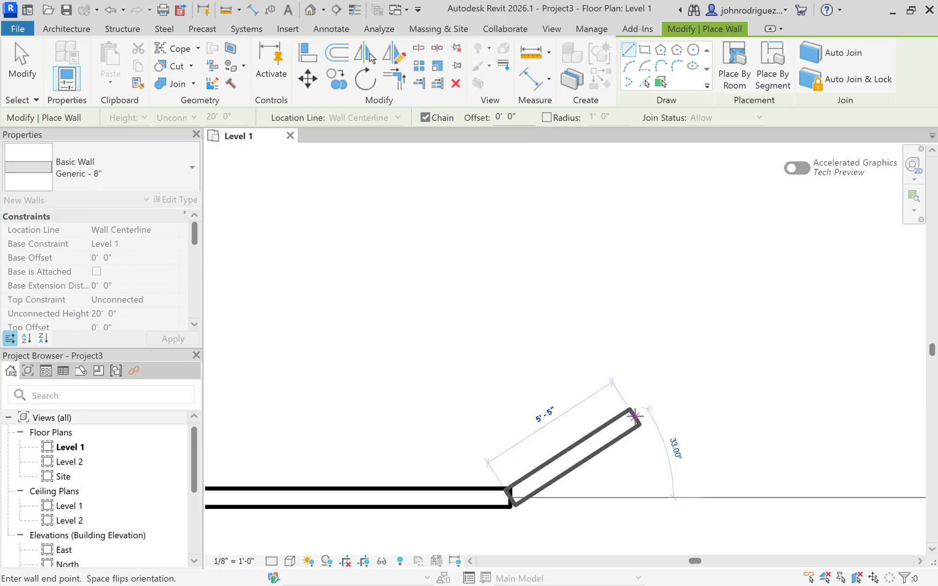
{"action": "middle_click_drag", "start_coordinate": [633, 414], "coordinate": [661, 322]}
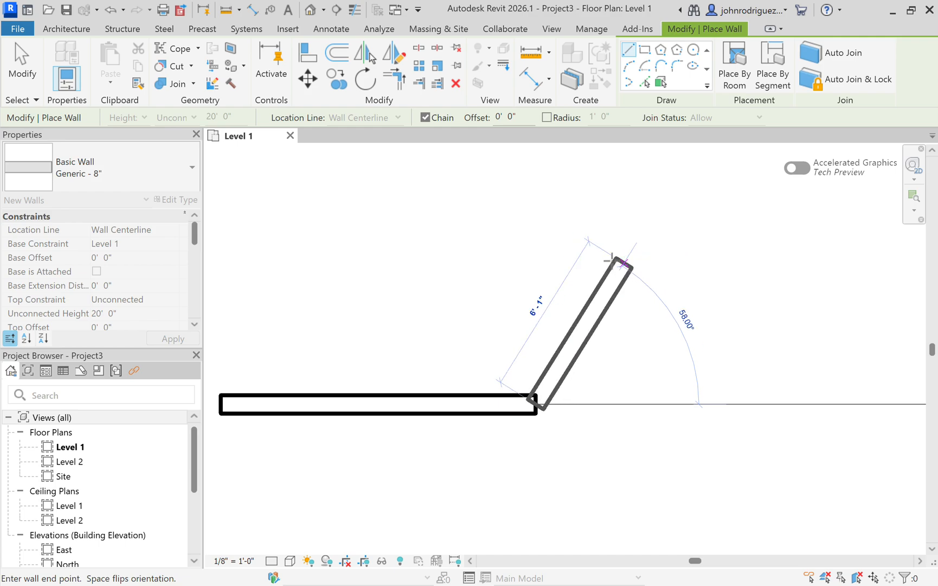
{"action": "scroll", "coordinate": [587, 251], "scroll_direction": "down", "scroll_amount": 1}
{"action": "scroll", "coordinate": [587, 251], "scroll_direction": "down", "scroll_amount": 1}
{"action": "middle_click_drag", "start_coordinate": [575, 251], "coordinate": [564, 341]}
{"action": "scroll", "coordinate": [564, 342], "scroll_direction": "down", "scroll_amount": 1}
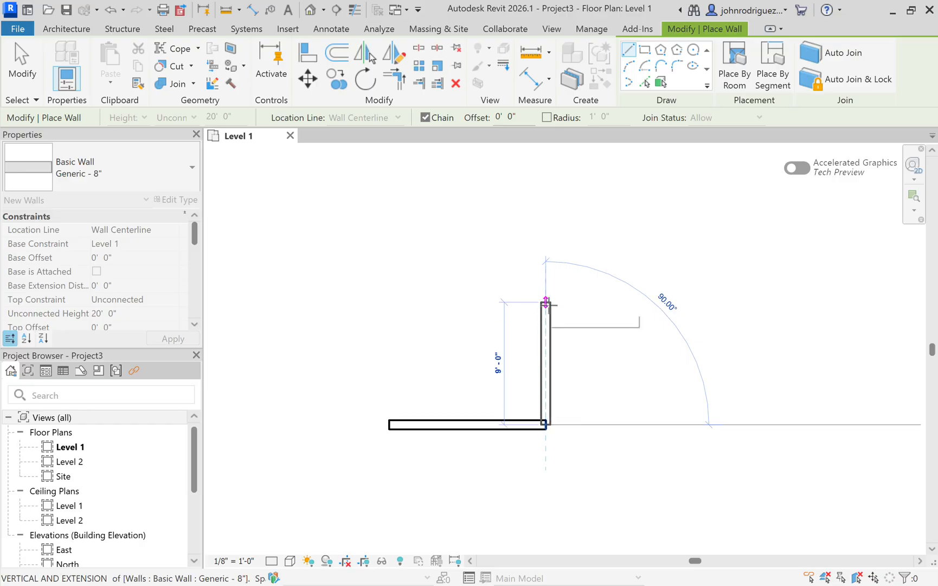
{"action": "left_click", "coordinate": [546, 302]}
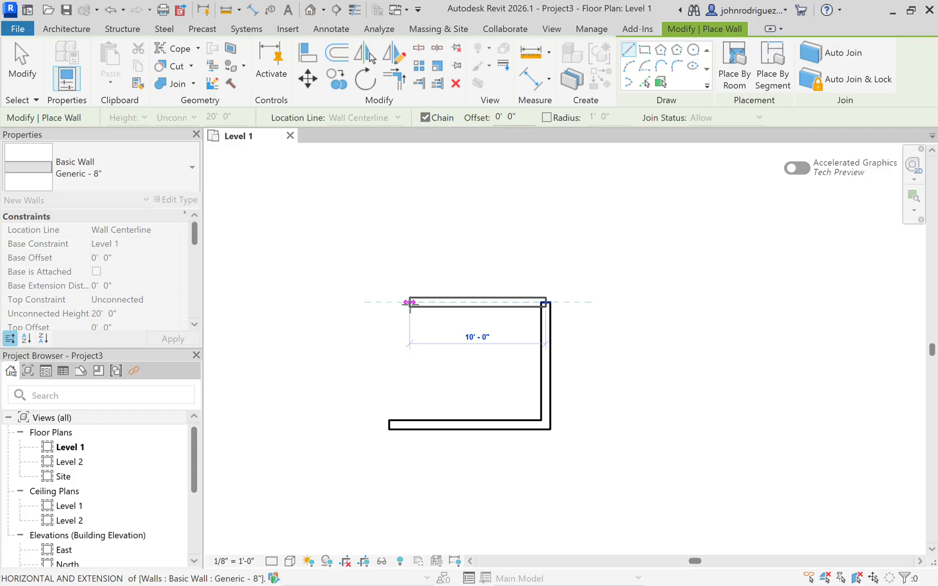
{"action": "left_click", "coordinate": [388, 302]}
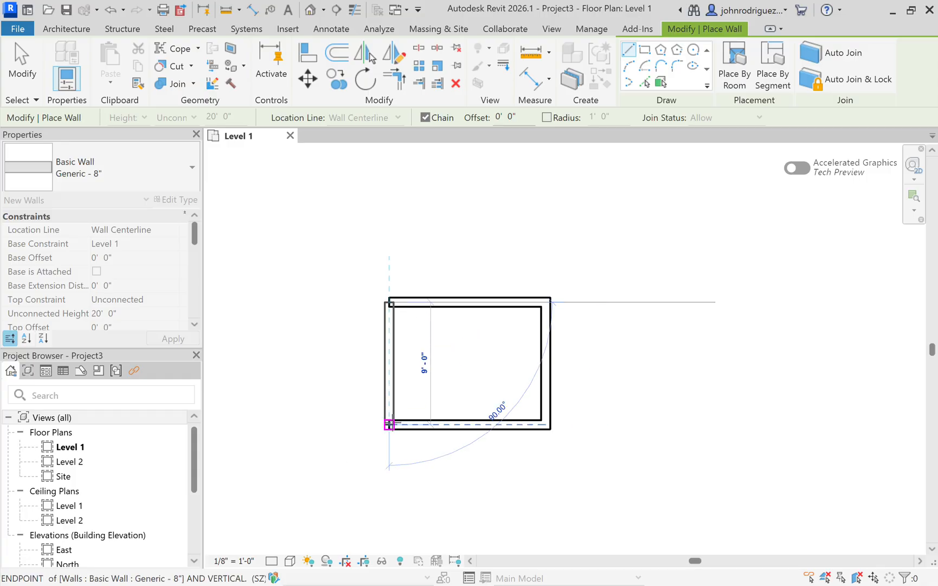
{"action": "left_click", "coordinate": [390, 425]}
Draw a rectangle of walls about 10' 0" wide to the right of the first room.
{"action": "middle_click_drag", "start_coordinate": [645, 199], "coordinate": [609, 214]}
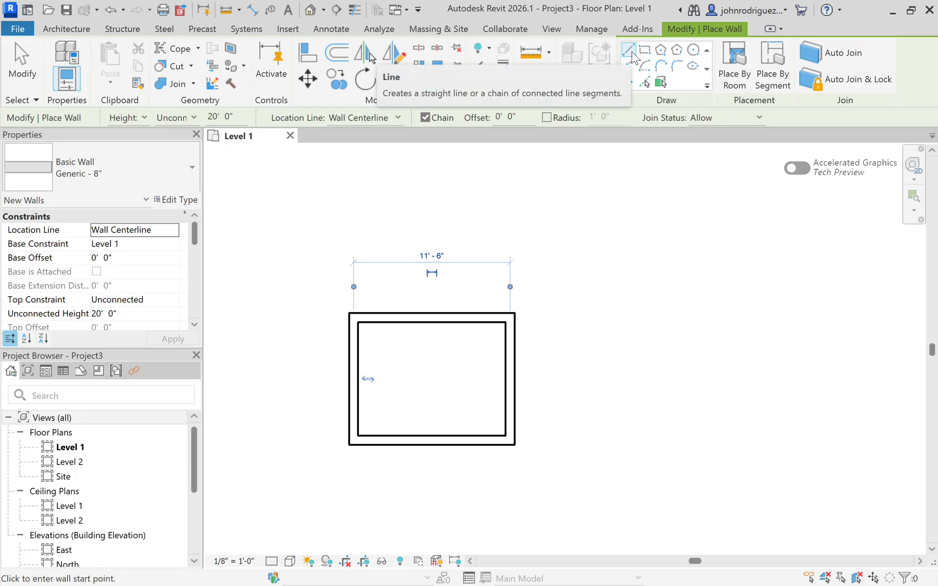
{"action": "left_click", "coordinate": [650, 53]}
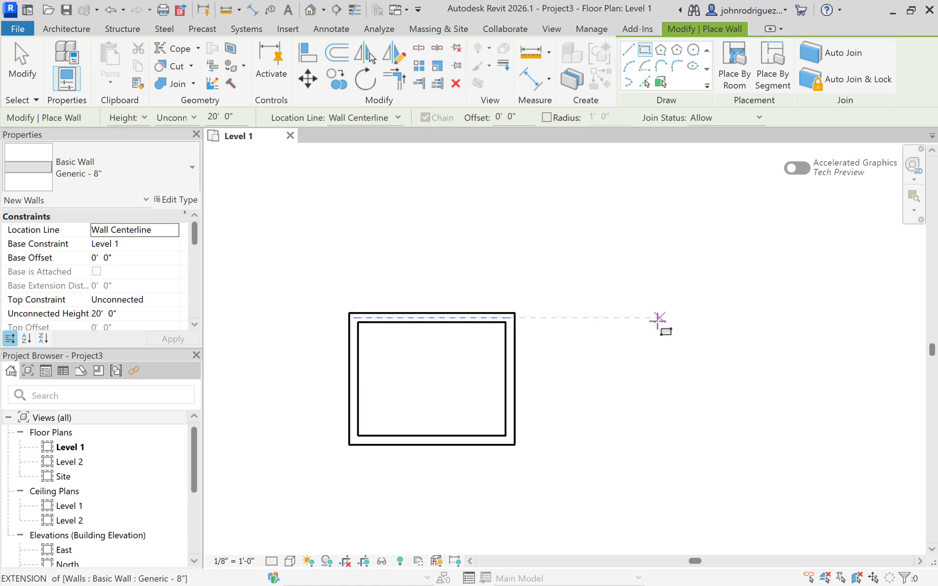
{"action": "left_click", "coordinate": [602, 284]}
{"action": "left_click", "coordinate": [739, 374]}
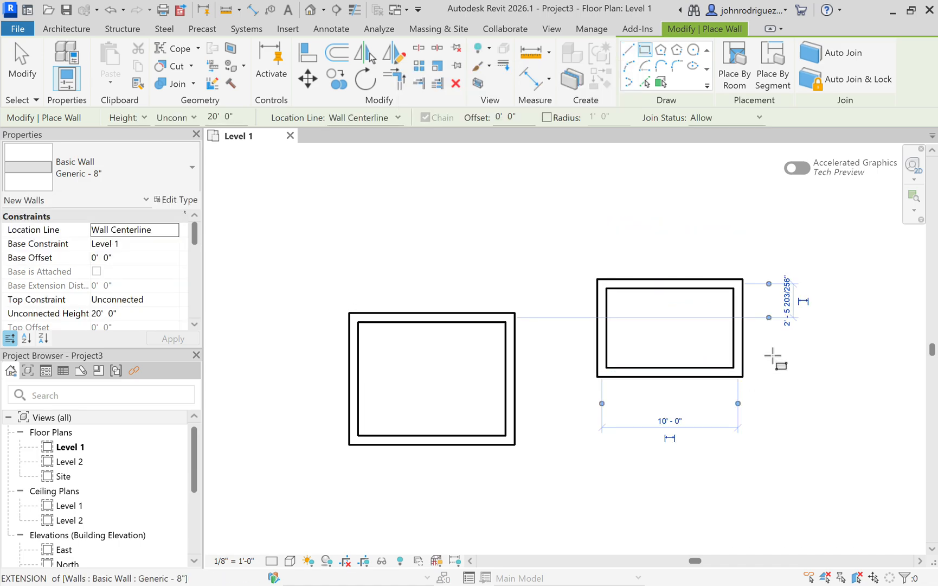
Draw a six-sided inscribed polygon of walls to the right of the second rectangle.
{"action": "middle_click_drag", "start_coordinate": [721, 233], "coordinate": [645, 249]}
{"action": "left_click", "coordinate": [666, 51]}
{"action": "middle_click_drag", "start_coordinate": [789, 328], "coordinate": [607, 329]}
{"action": "left_click", "coordinate": [607, 324]}
{"action": "left_click", "coordinate": [639, 280]}
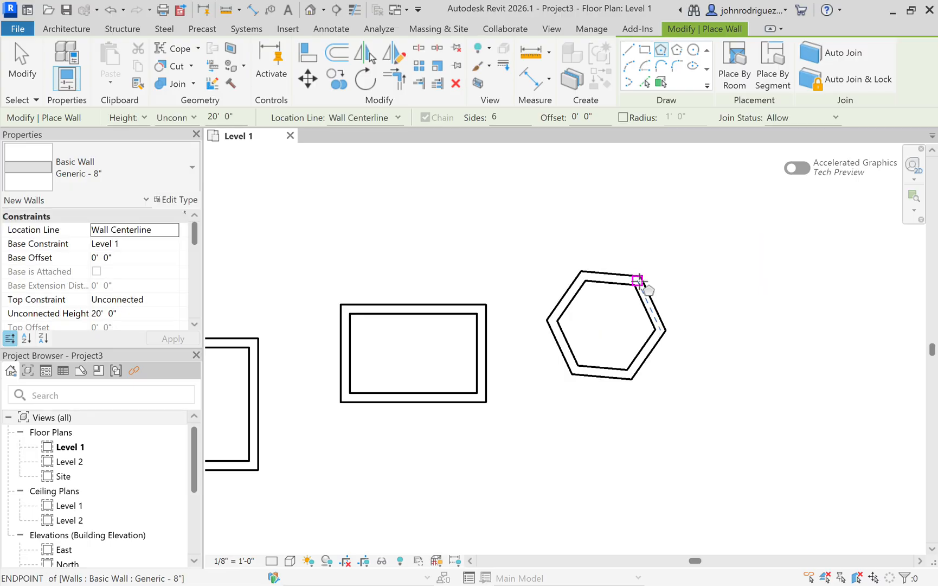
Draw a nine-sided inscribed polygon of walls with a radius of about 6' 0" above the second rectangle.
{"action": "left_click", "coordinate": [498, 122]}
{"action": "type", "text": "9"}
{"action": "left_click", "coordinate": [397, 189]}
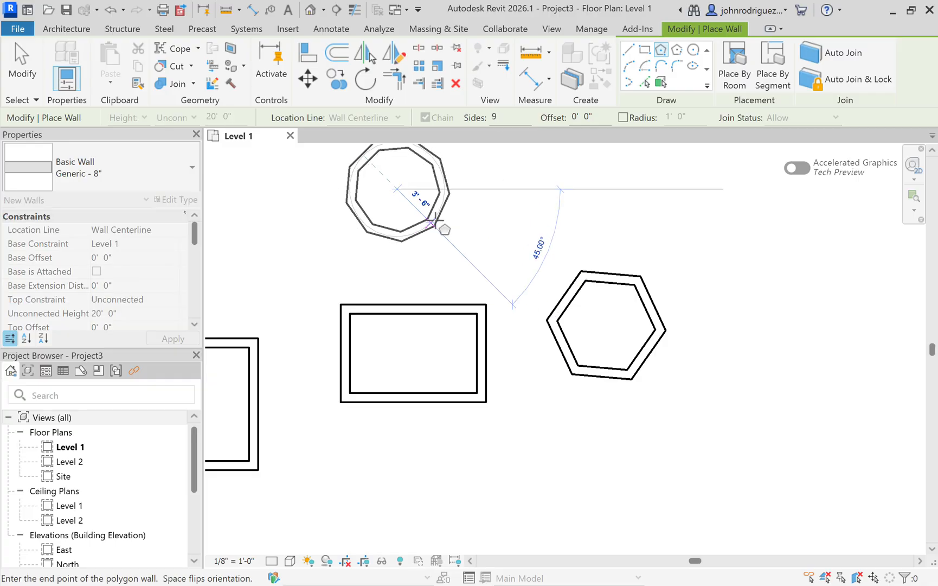
{"action": "middle_click_drag", "start_coordinate": [470, 261], "coordinate": [530, 353]}
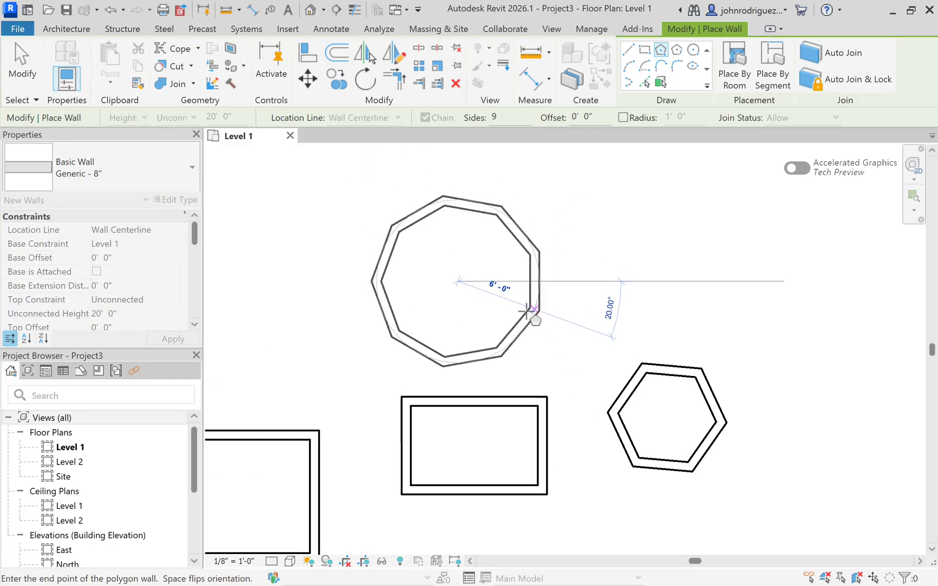
{"action": "left_click", "coordinate": [532, 312]}
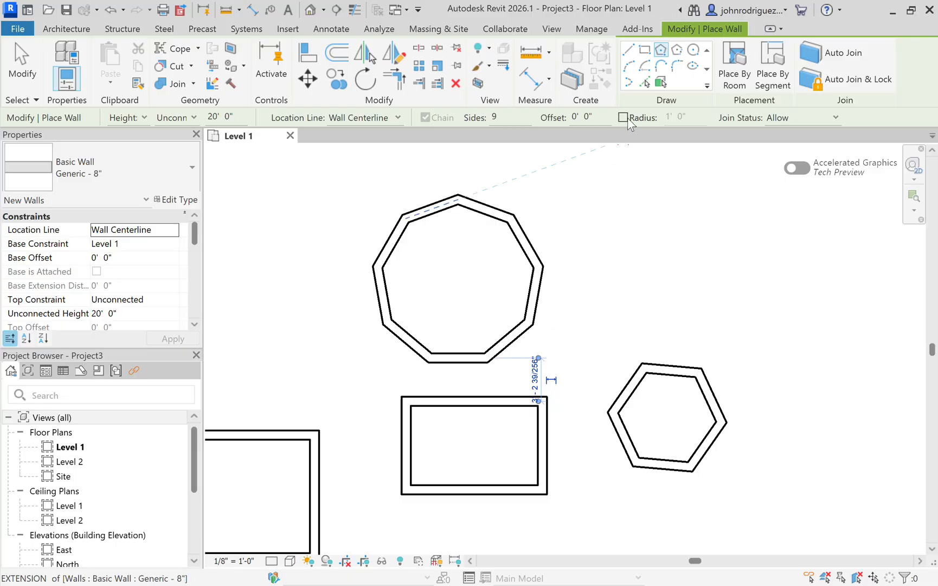
Draw a circular wall with a radius of about 4' 0" above the hexagon.
{"action": "left_click", "coordinate": [694, 50]}
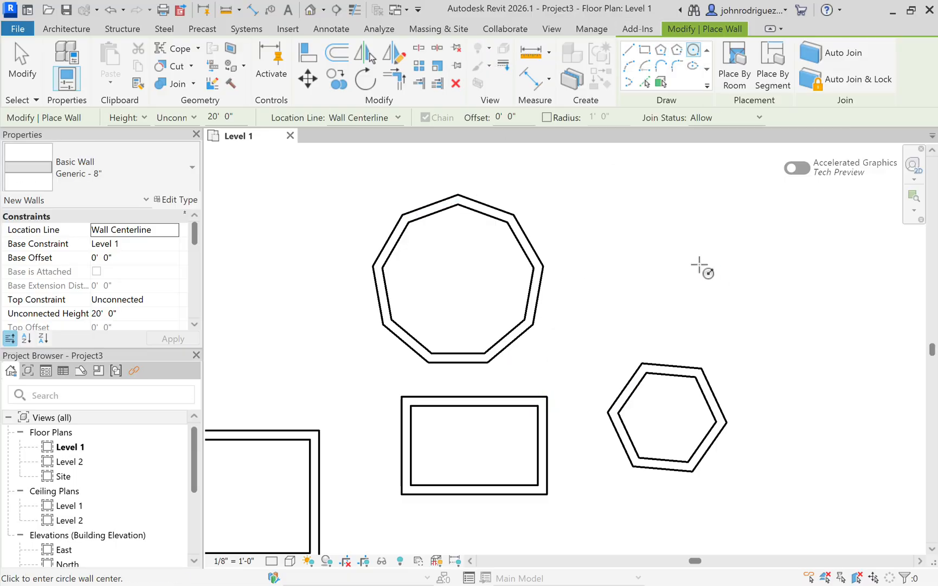
{"action": "left_click", "coordinate": [692, 260]}
{"action": "left_click", "coordinate": [732, 224]}
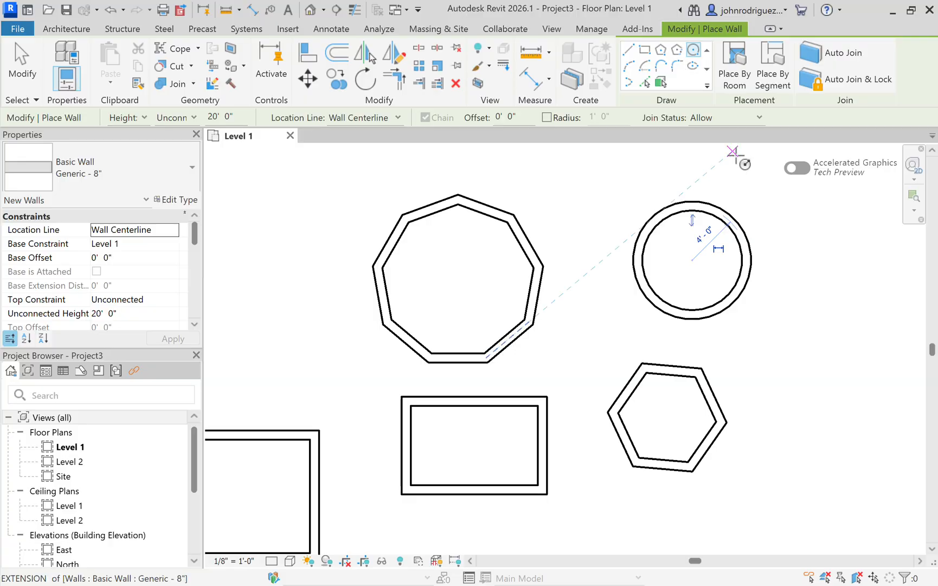
Draw a circular Exterior - Brick on Mtl. Stud wall with a radius of about 3' 7" to the right of the existing circle and hexagon.
{"action": "middle_click_drag", "start_coordinate": [735, 156], "coordinate": [607, 212]}
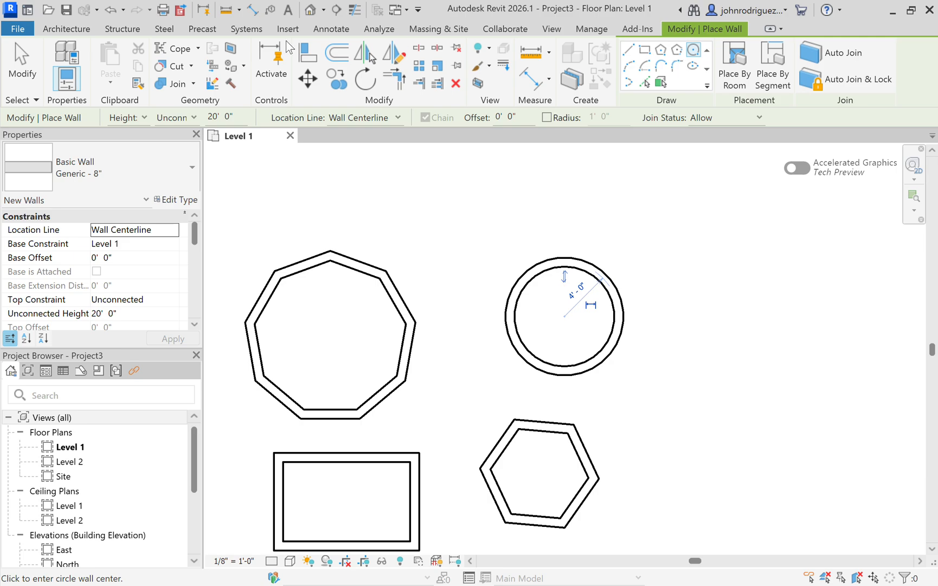
{"action": "middle_click_drag", "start_coordinate": [595, 250], "coordinate": [583, 179]}
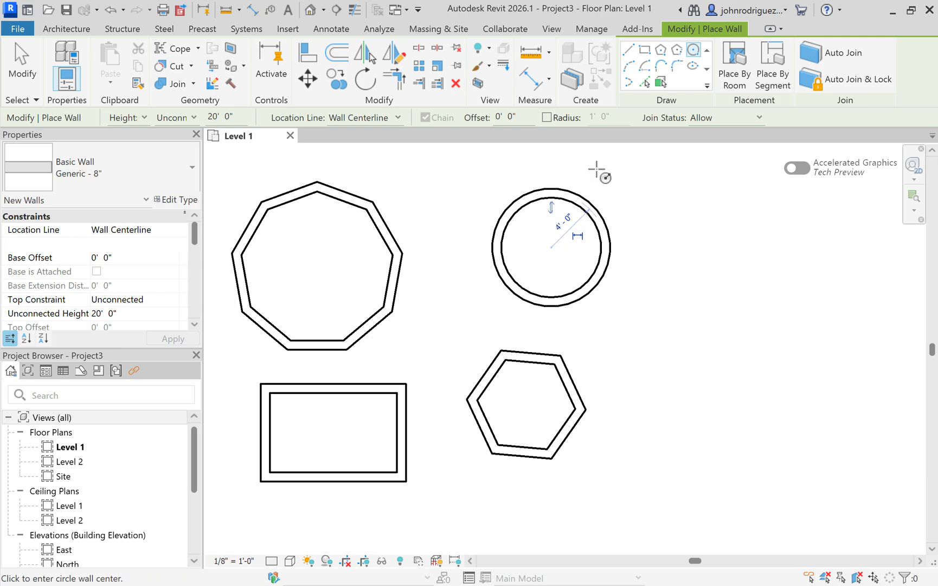
{"action": "left_click", "coordinate": [156, 160]}
{"action": "scroll", "coordinate": [144, 376], "scroll_direction": "down", "scroll_amount": 3}
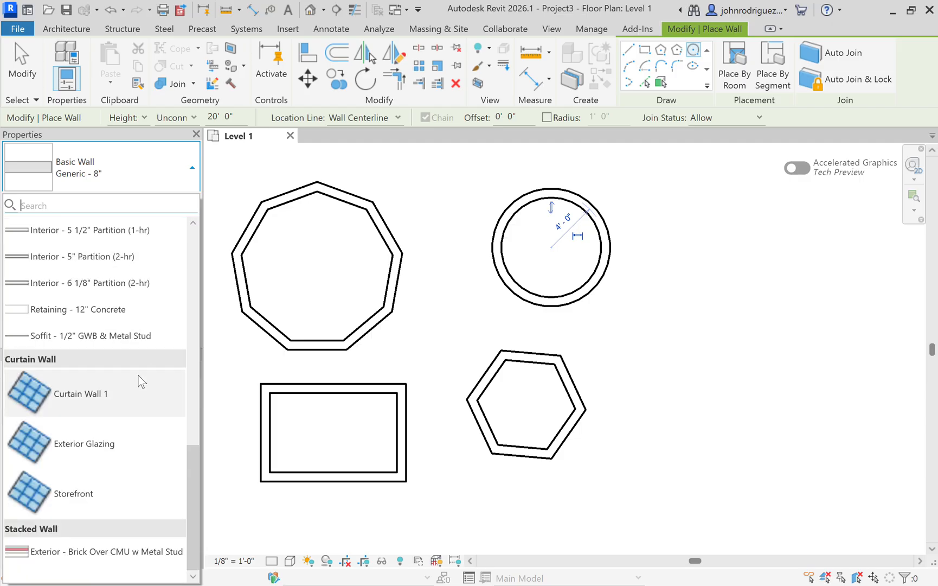
{"action": "scroll", "coordinate": [130, 379], "scroll_direction": "up", "scroll_amount": 5}
{"action": "scroll", "coordinate": [111, 290], "scroll_direction": "up", "scroll_amount": 2}
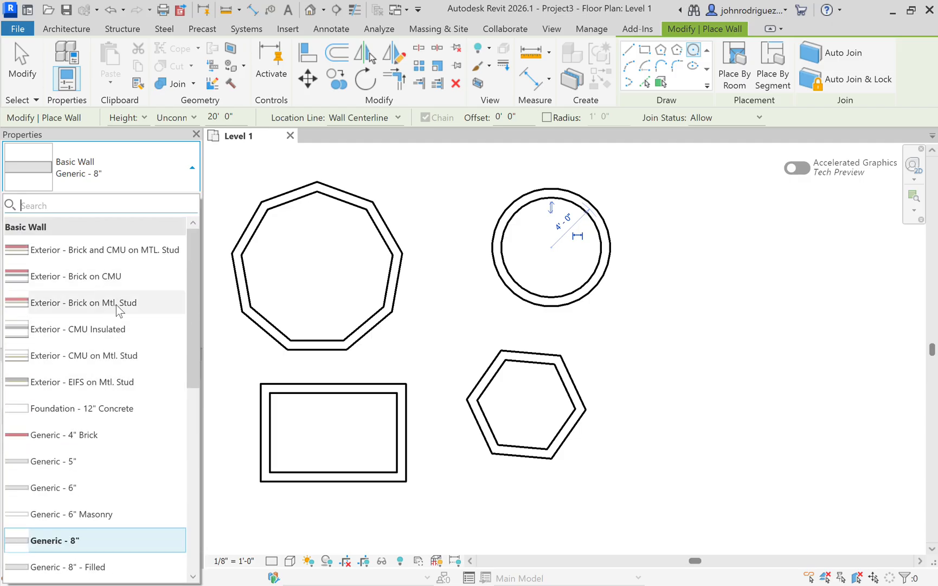
{"action": "left_click", "coordinate": [120, 309]}
{"action": "middle_click_drag", "start_coordinate": [635, 348], "coordinate": [384, 341]}
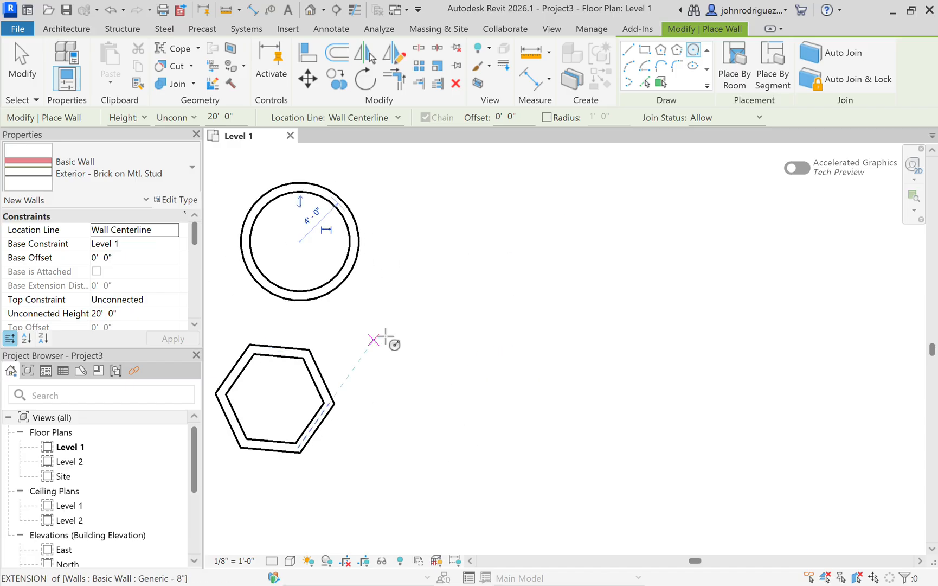
{"action": "left_click", "coordinate": [428, 319]}
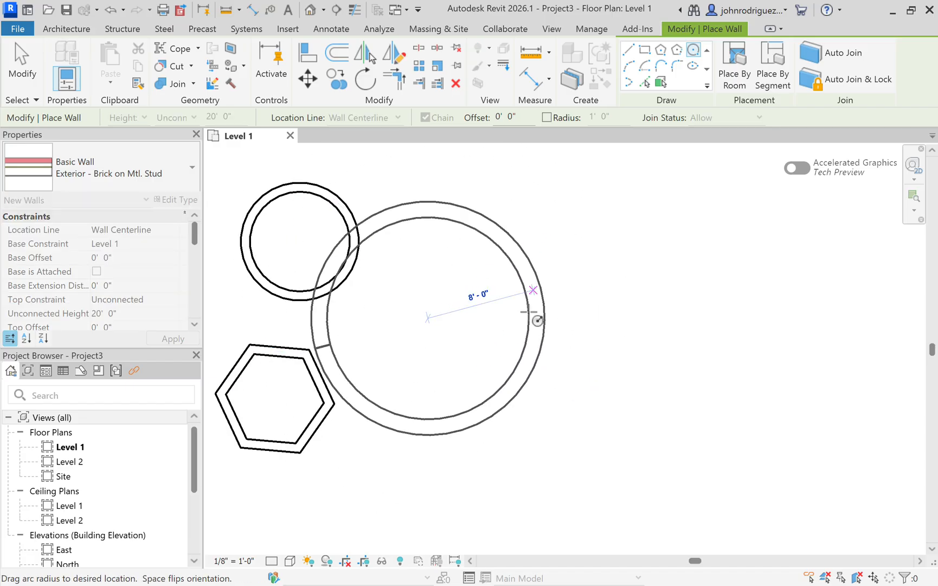
{"action": "left_click", "coordinate": [446, 370]}
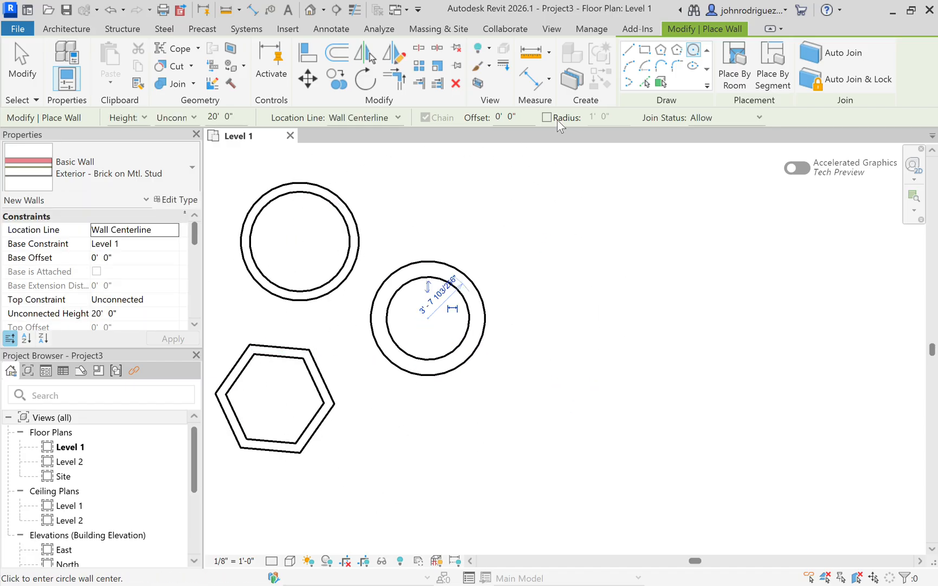
Draw one slanted straight Exterior - Brick on Mtl. Stud wall to the right of the brick circle and end the wall command.
{"action": "left_click", "coordinate": [629, 50]}
{"action": "left_click", "coordinate": [581, 245]}
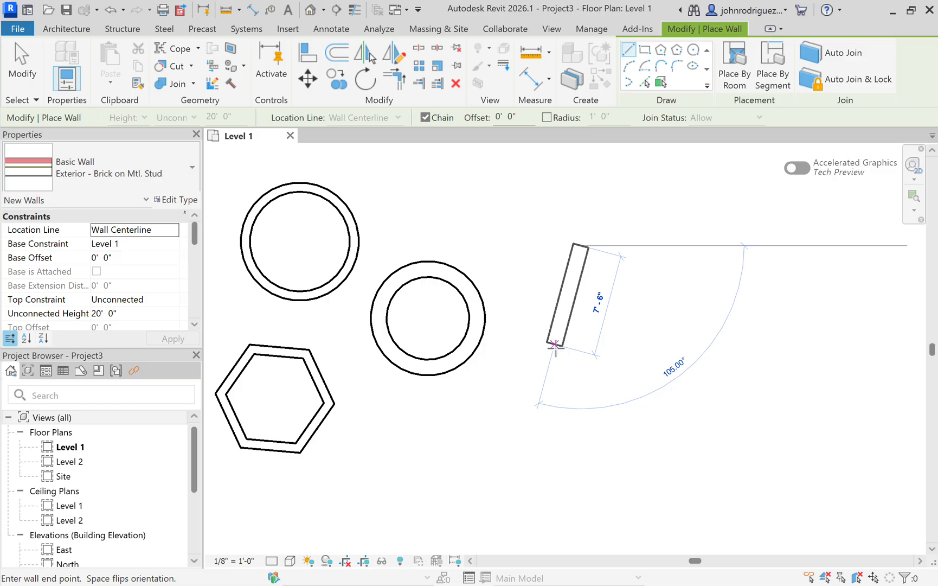
{"action": "left_click", "coordinate": [523, 399]}
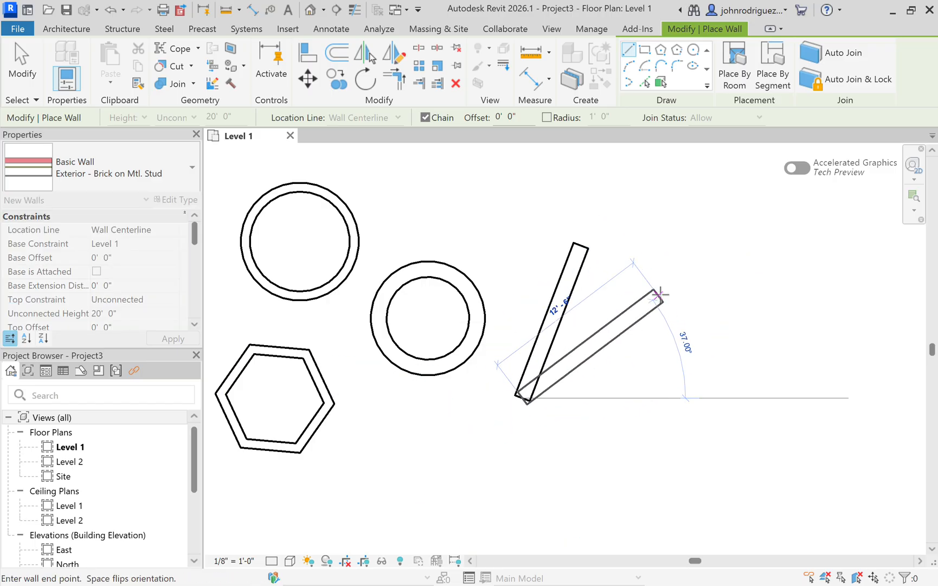
{"action": "key", "text": "Escape"}
{"action": "key", "text": "Escape"}
Open the default 3D view and examine all the drawn walls up close.
{"action": "middle_click_drag", "start_coordinate": [306, 380], "coordinate": [525, 423]}
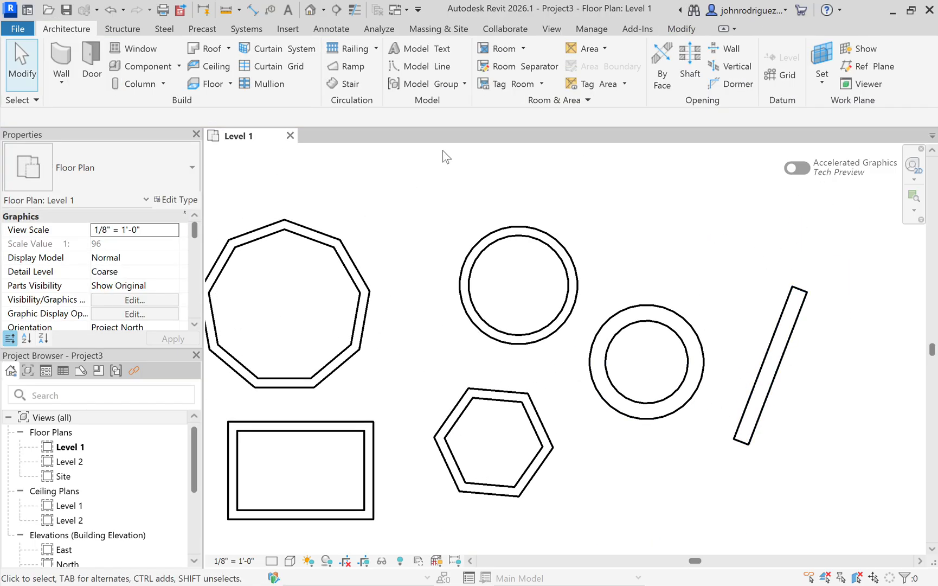
{"action": "scroll", "coordinate": [446, 153], "scroll_direction": "down", "scroll_amount": 1}
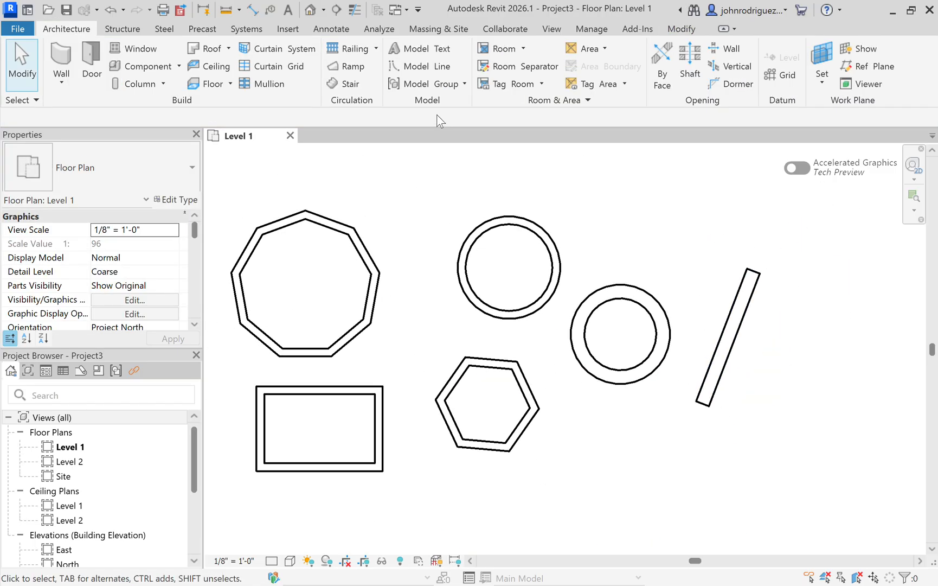
{"action": "left_click", "coordinate": [311, 11]}
{"action": "scroll", "coordinate": [656, 369], "scroll_direction": "up", "scroll_amount": 3}
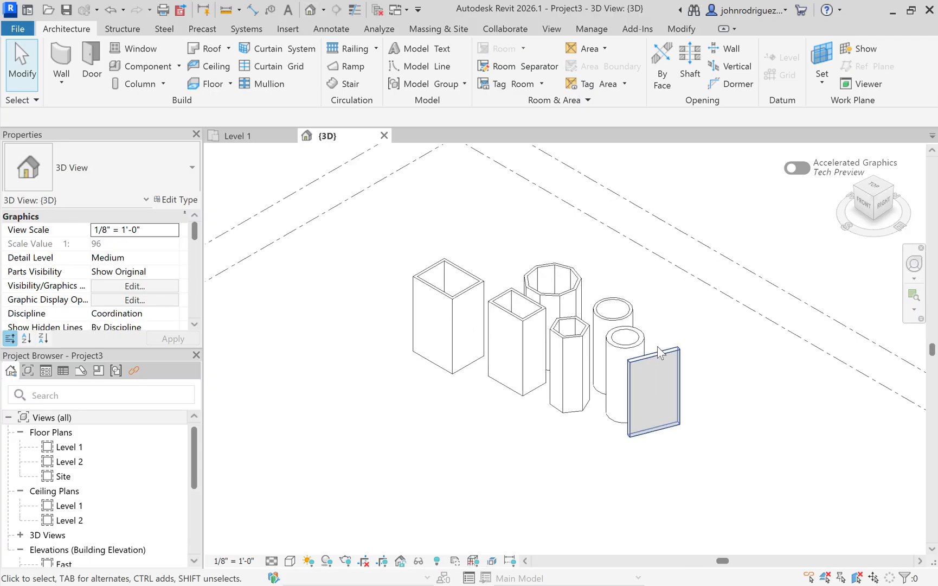
Examine the brick pattern on the slanted wall and the circular brick wall up close, selecting half of the circle.
{"action": "scroll", "coordinate": [651, 390], "scroll_direction": "up", "scroll_amount": 3}
{"action": "scroll", "coordinate": [630, 444], "scroll_direction": "up", "scroll_amount": 2}
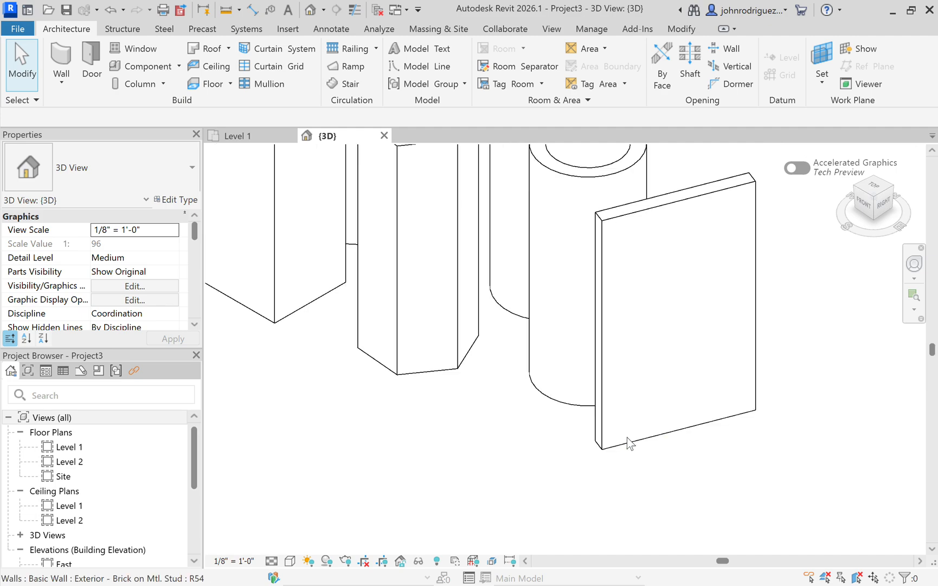
{"action": "scroll", "coordinate": [629, 444], "scroll_direction": "up", "scroll_amount": 1}
{"action": "middle_click_drag", "start_coordinate": [507, 324], "coordinate": [503, 486]}
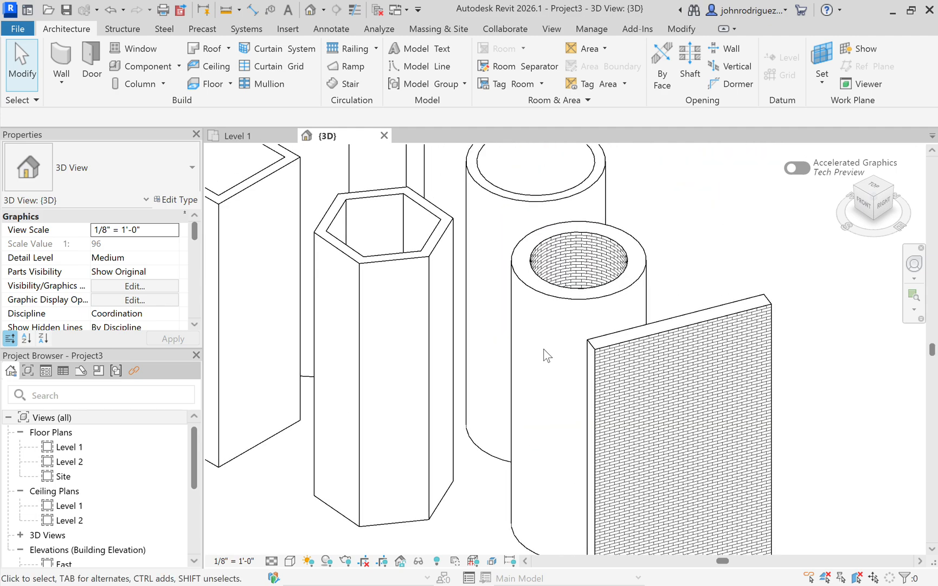
{"action": "scroll", "coordinate": [592, 252], "scroll_direction": "up", "scroll_amount": 2}
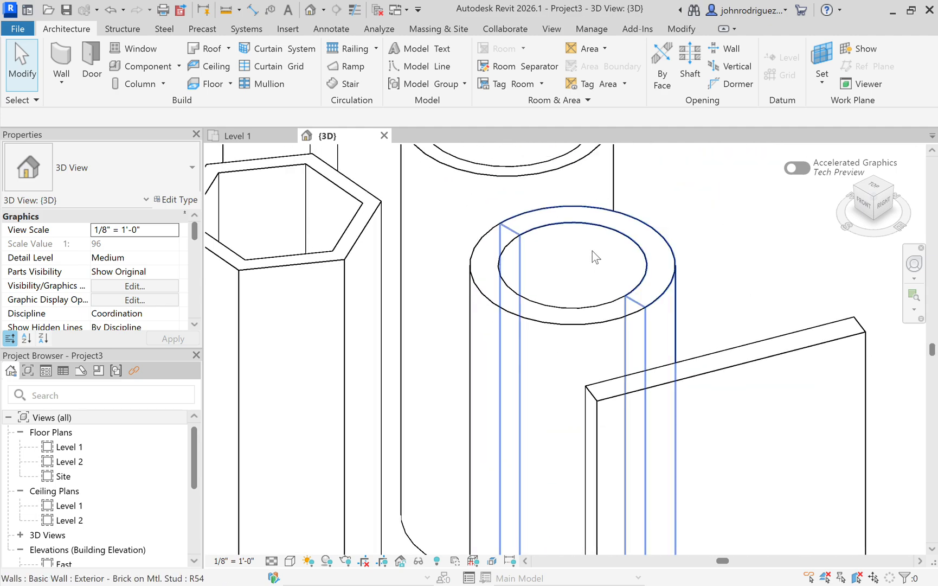
{"action": "left_click", "coordinate": [593, 252]}
{"action": "left_click", "coordinate": [659, 237]}
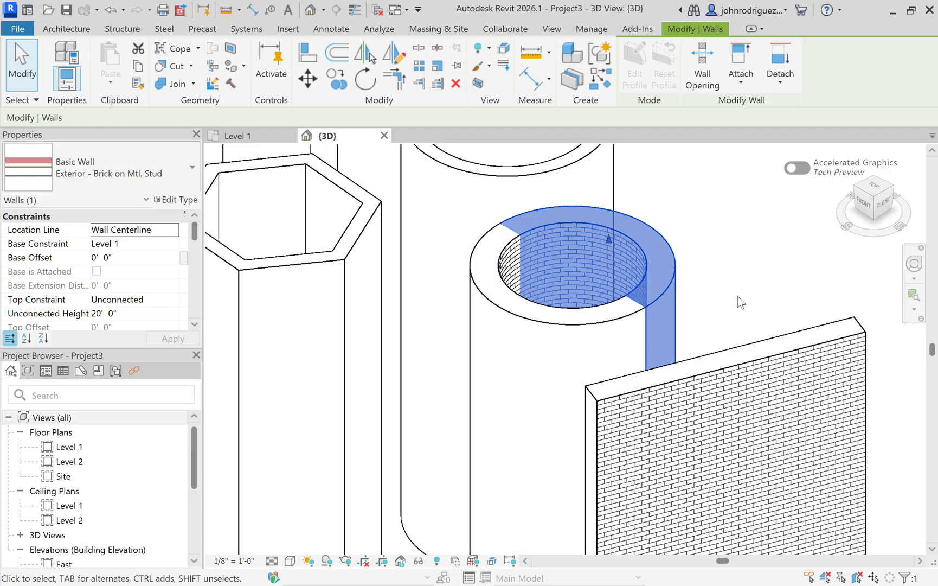
Orbit to the other side of the circular brick wall and inspect its other half, then clear the selection.
{"action": "middle_click_drag", "start_coordinate": [755, 265], "coordinate": [640, 322], "text": "shift"}
{"action": "scroll", "coordinate": [544, 309], "scroll_direction": "down", "scroll_amount": 1}
{"action": "left_click", "coordinate": [479, 239]}
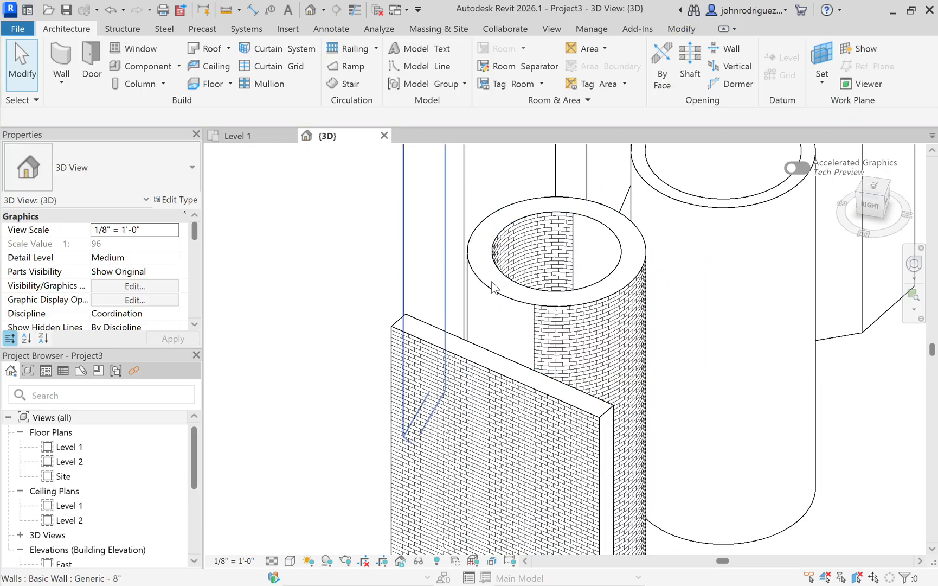
{"action": "left_click", "coordinate": [531, 212]}
{"action": "left_click", "coordinate": [531, 213]}
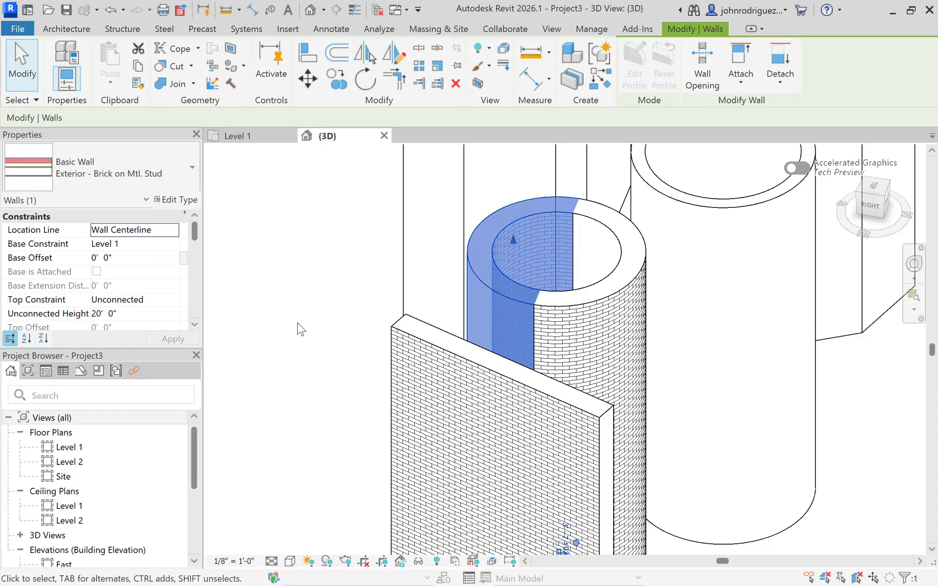
{"action": "middle_click_drag", "start_coordinate": [573, 359], "coordinate": [535, 191]}
{"action": "left_click", "coordinate": [282, 354]}
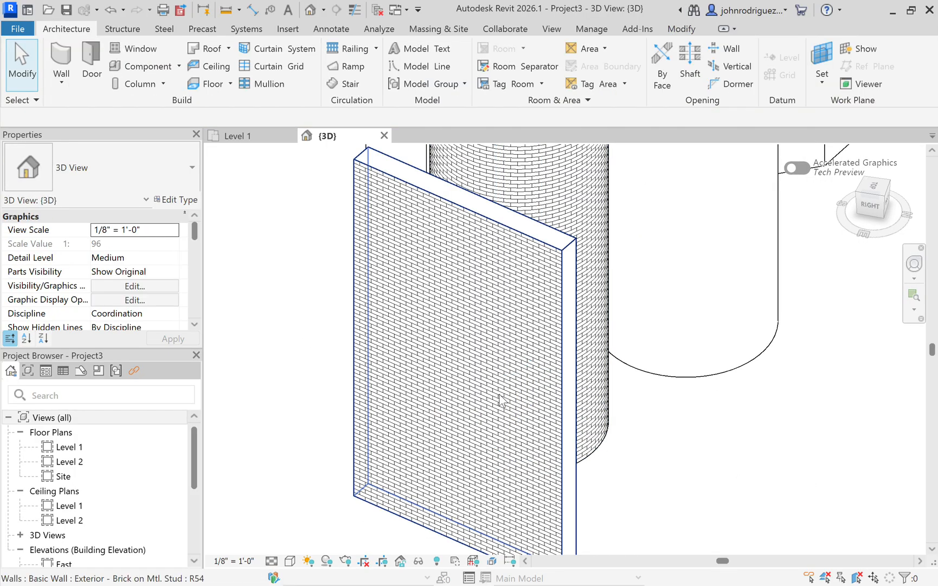
Inspect the slanted brick wall from its back side and return to an overview of all the walls.
{"action": "middle_click_drag", "start_coordinate": [670, 496], "coordinate": [480, 403]}
{"action": "left_click", "coordinate": [523, 390]}
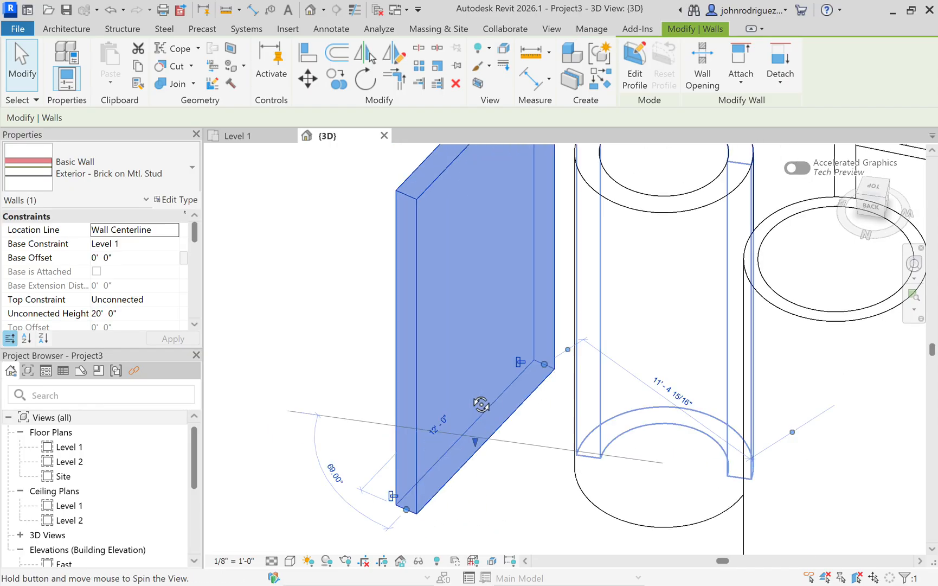
{"action": "left_click", "coordinate": [265, 378]}
{"action": "scroll", "coordinate": [563, 347], "scroll_direction": "down", "scroll_amount": 6}
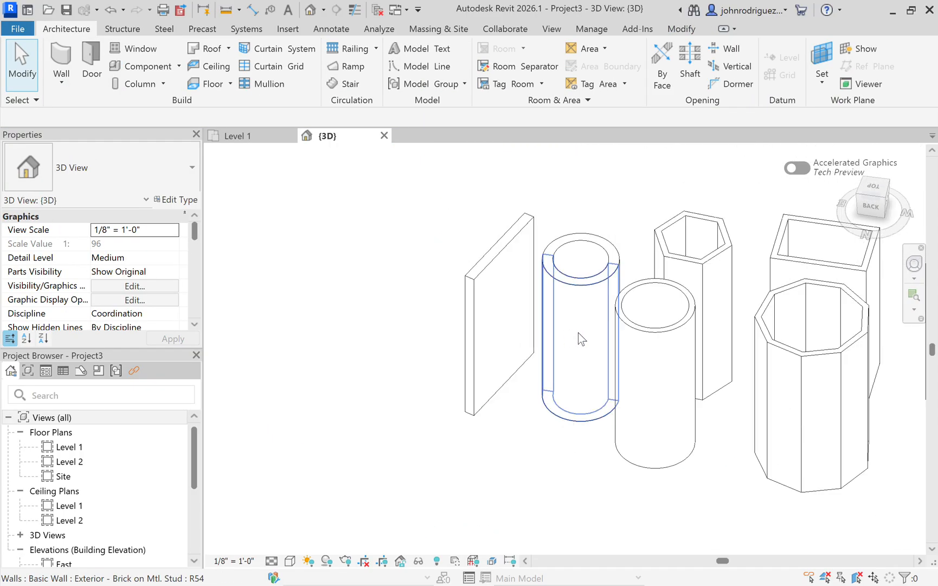
{"action": "middle_click_drag", "start_coordinate": [578, 333], "coordinate": [520, 377]}
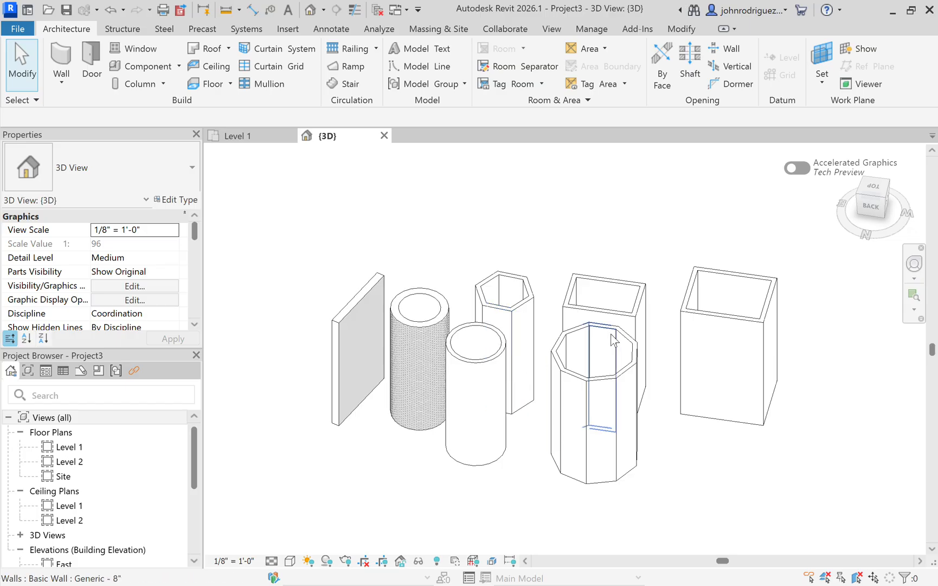
Select all the drawn walls together and set their Unconnected Height to 10'.
{"action": "scroll", "coordinate": [616, 380], "scroll_direction": "down", "scroll_amount": 2}
{"action": "left_click_drag", "start_coordinate": [314, 212], "coordinate": [814, 456]}
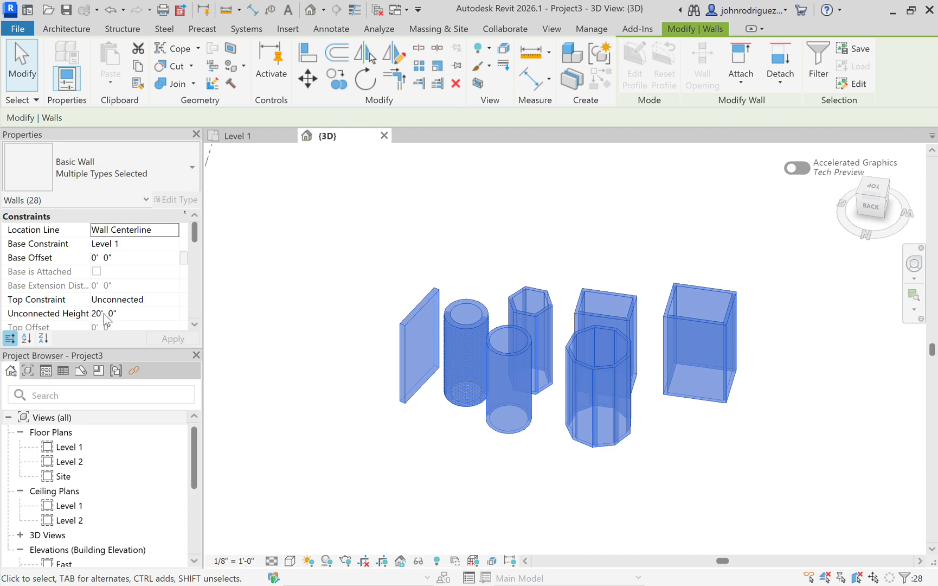
{"action": "scroll", "coordinate": [117, 318], "scroll_direction": "down", "scroll_amount": 1}
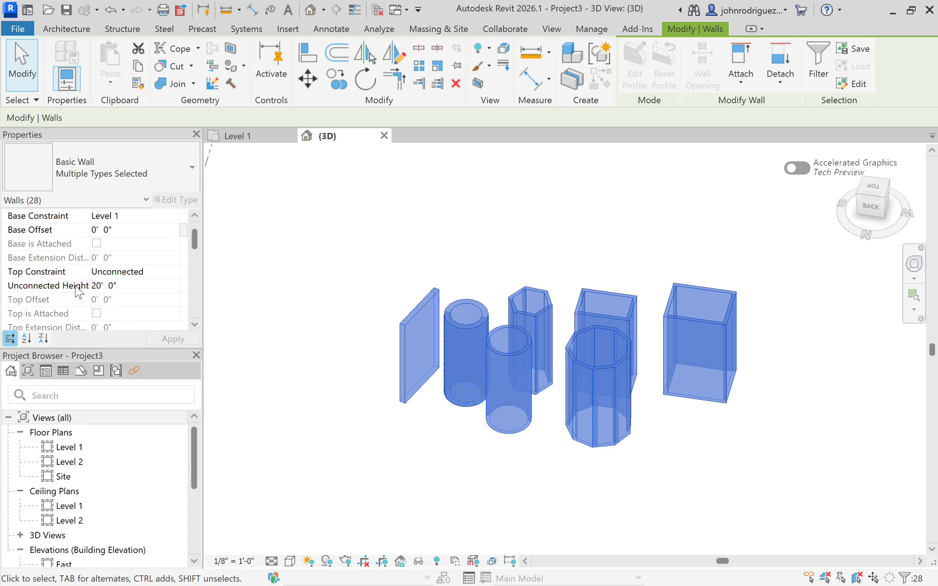
{"action": "left_click", "coordinate": [105, 286]}
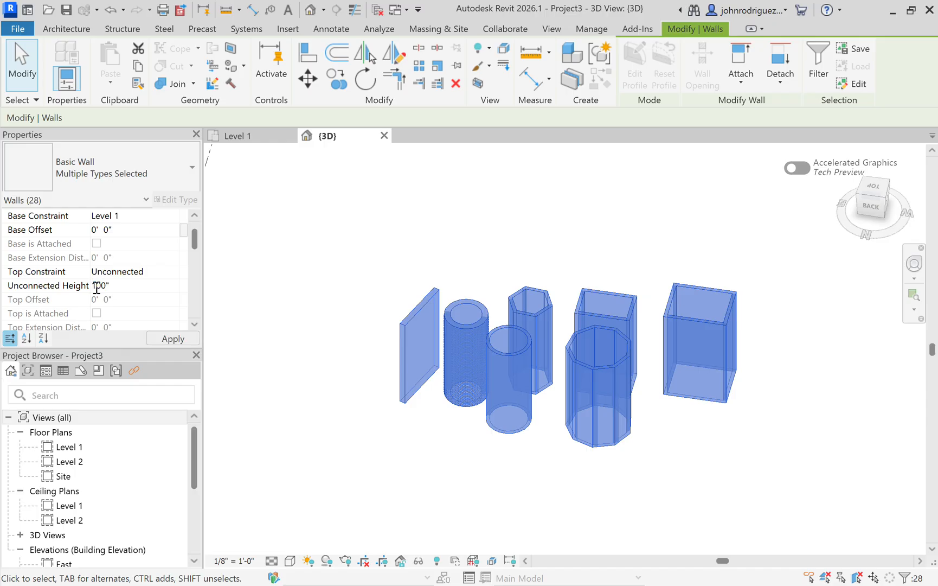
{"action": "type", "text": "10'"}
{"action": "key", "text": "Return"}
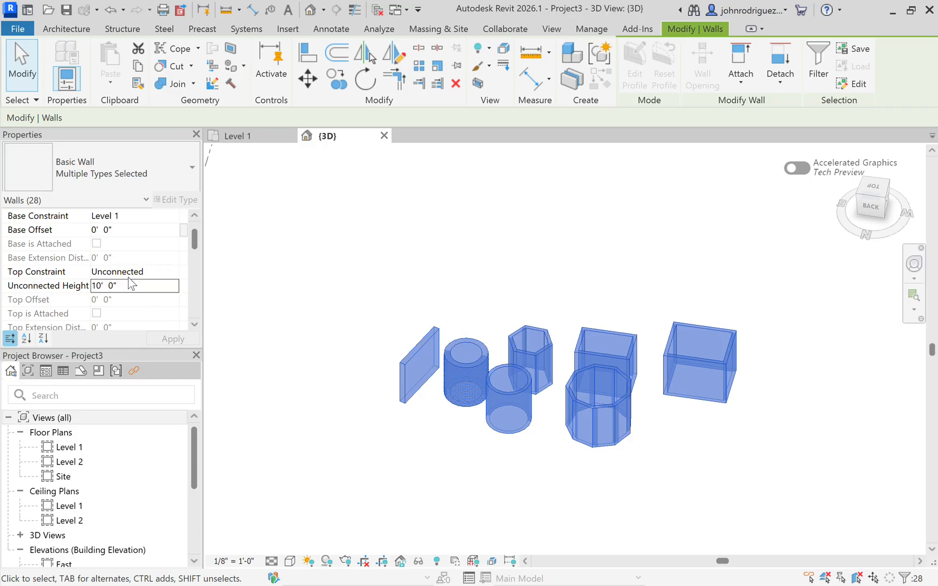
Set the Top Constraint of all selected walls to Up to level: Level 2, deselect them and review the walls in 3D.
{"action": "left_click", "coordinate": [172, 272]}
{"action": "left_click", "coordinate": [172, 273]}
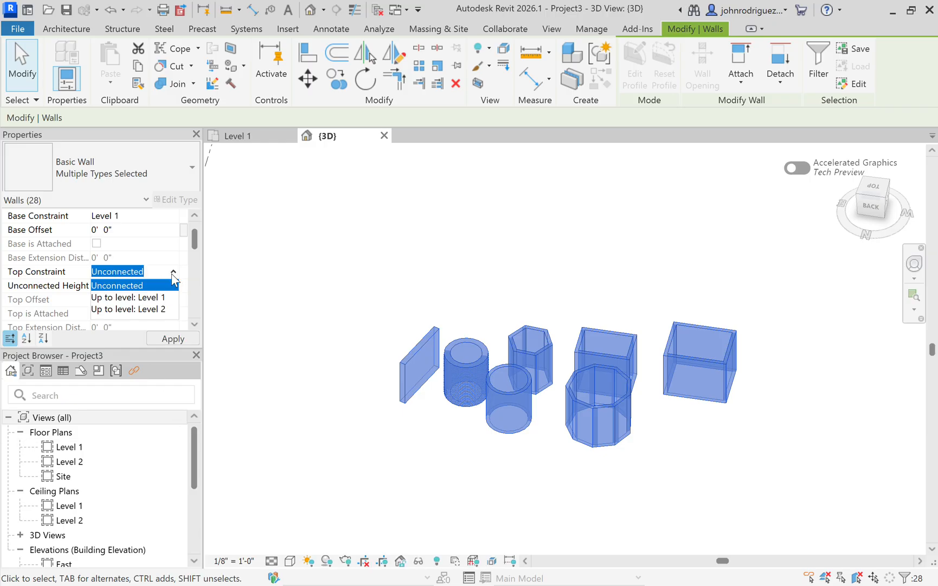
{"action": "left_click", "coordinate": [162, 310]}
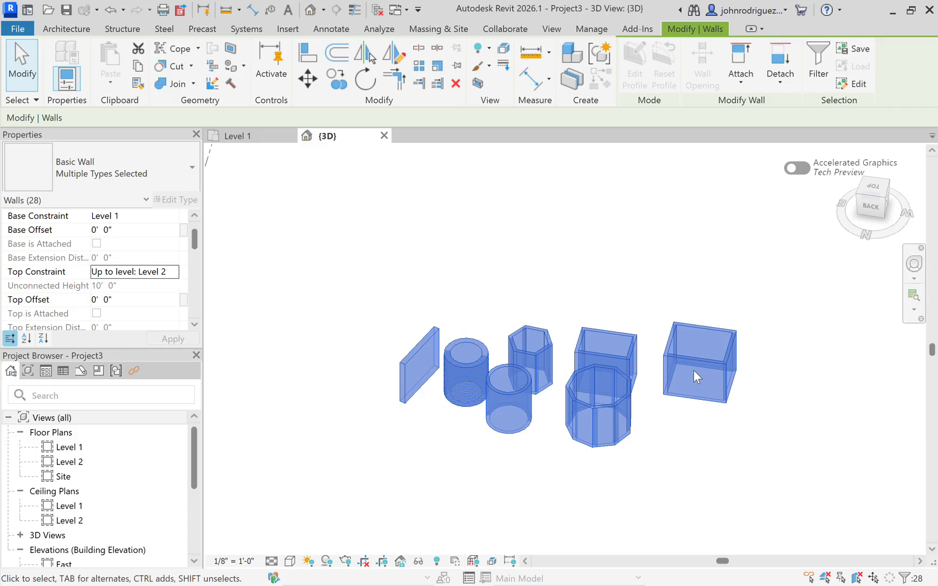
{"action": "left_click", "coordinate": [326, 314]}
{"action": "scroll", "coordinate": [467, 431], "scroll_direction": "up", "scroll_amount": 4}
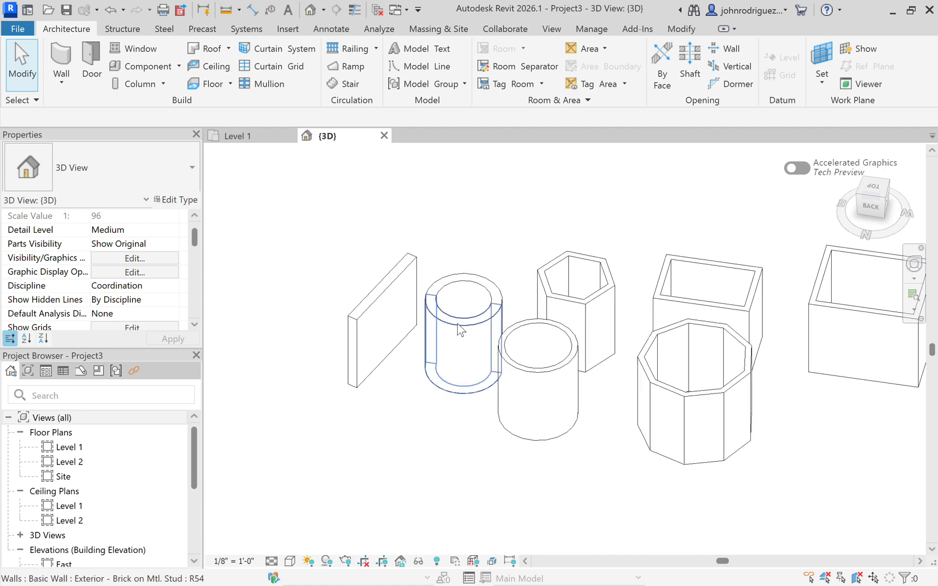
{"action": "middle_click_drag", "start_coordinate": [405, 386], "coordinate": [503, 384]}
{"action": "middle_click_drag", "start_coordinate": [594, 330], "coordinate": [402, 395]}
{"action": "scroll", "coordinate": [420, 312], "scroll_direction": "down", "scroll_amount": 2}
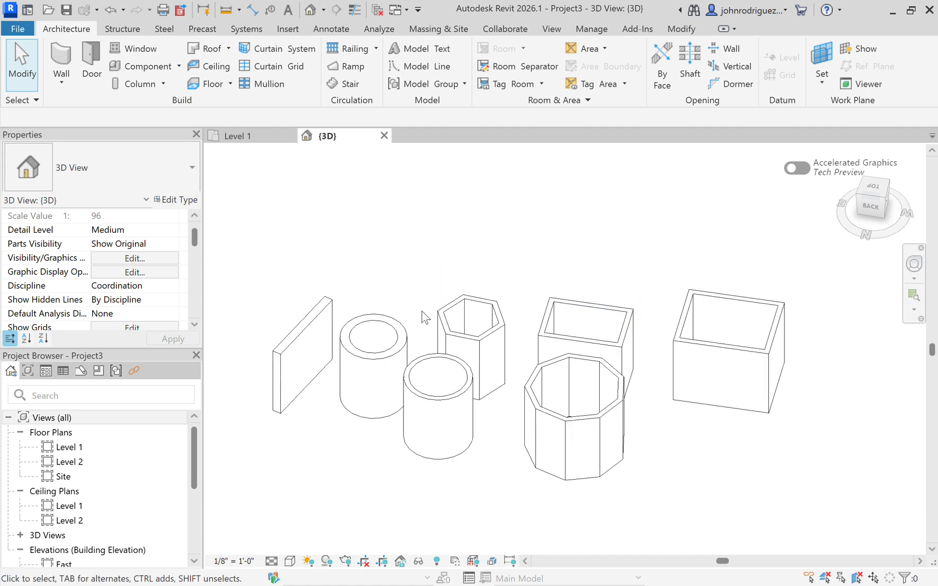
In the Level 1 floor plan, change the upper wall of the leftmost rectangle to the Exterior - CMU Insulated type.
{"action": "left_click", "coordinate": [237, 136]}
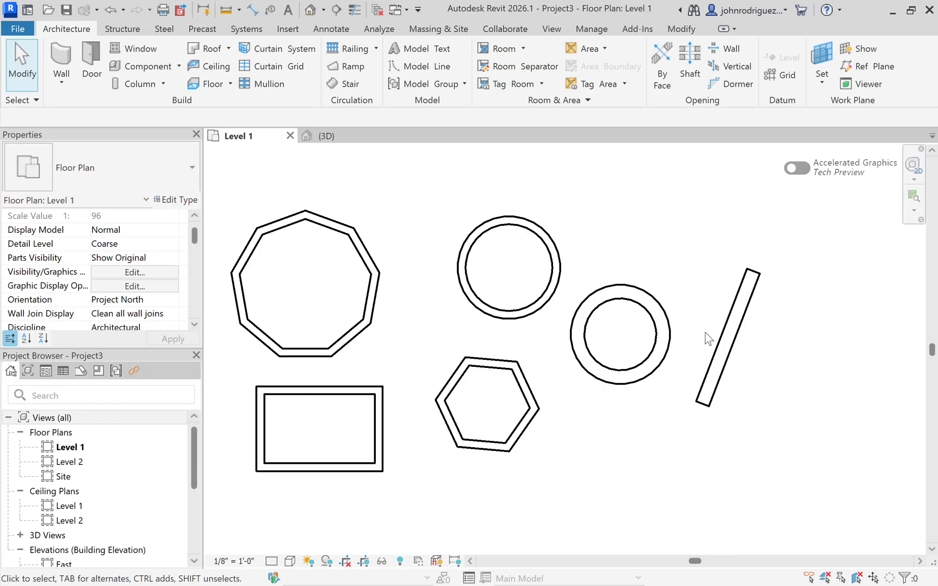
{"action": "middle_click_drag", "start_coordinate": [314, 331], "coordinate": [416, 262]}
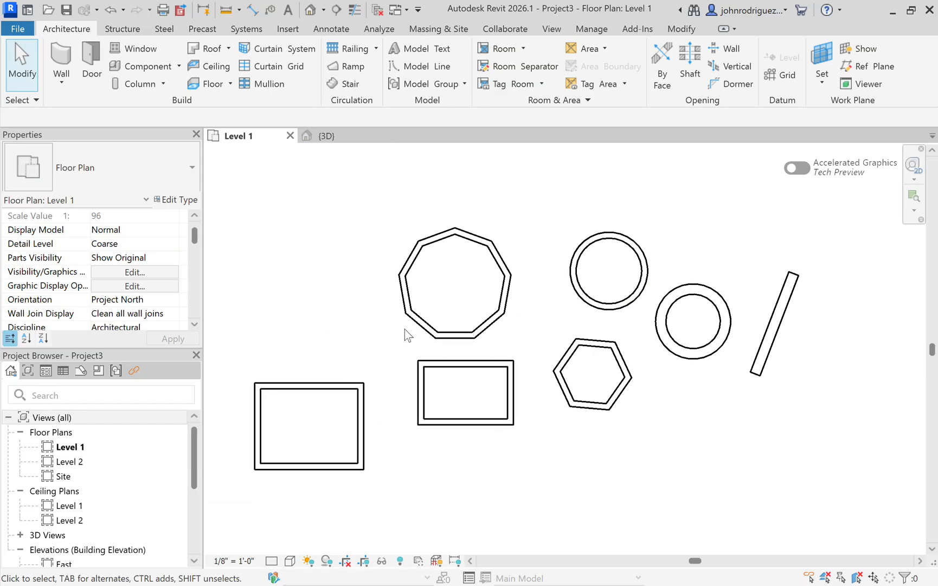
{"action": "scroll", "coordinate": [296, 409], "scroll_direction": "up", "scroll_amount": 2}
{"action": "middle_click_drag", "start_coordinate": [335, 387], "coordinate": [485, 340]}
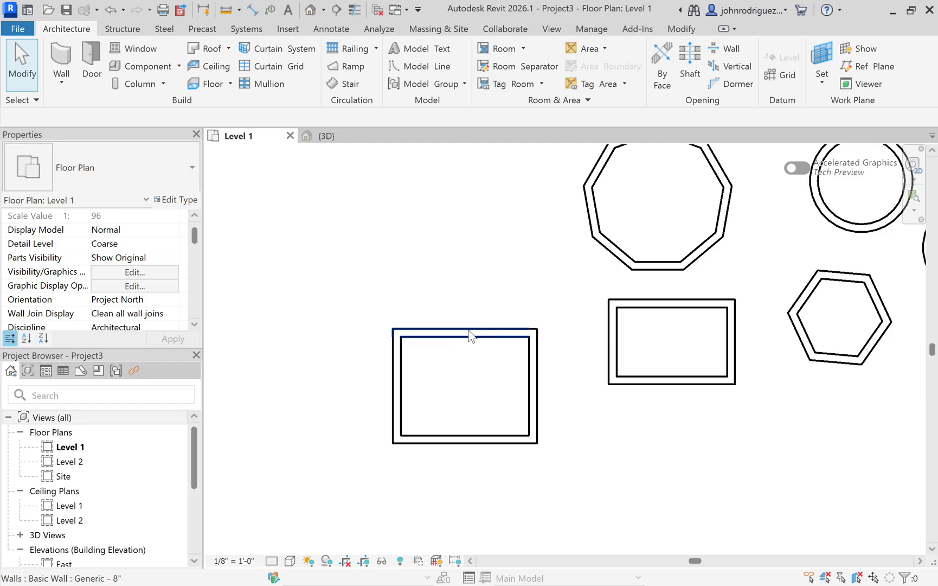
{"action": "left_click", "coordinate": [470, 333]}
{"action": "left_click", "coordinate": [128, 158]}
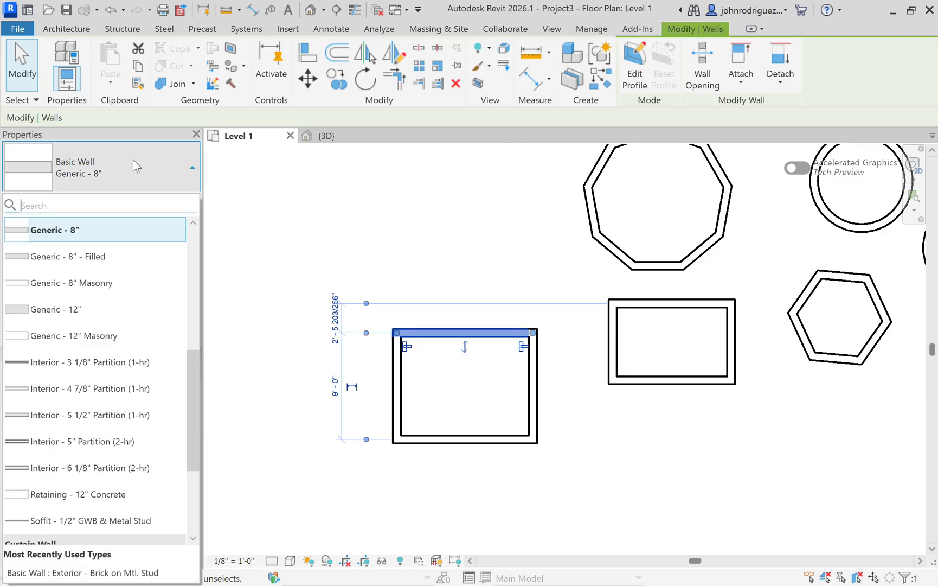
{"action": "scroll", "coordinate": [148, 315], "scroll_direction": "down", "scroll_amount": 3}
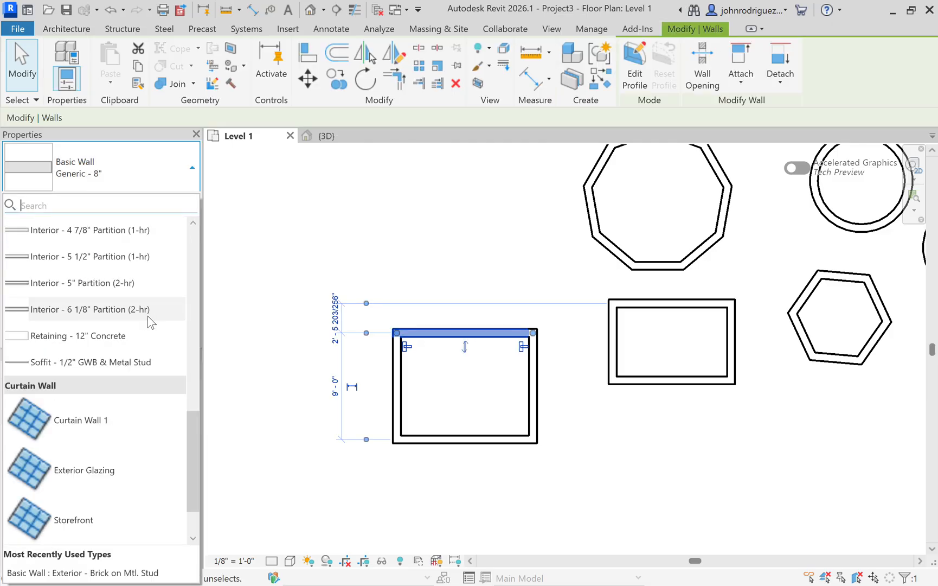
{"action": "scroll", "coordinate": [147, 331], "scroll_direction": "up", "scroll_amount": 6}
{"action": "scroll", "coordinate": [76, 258], "scroll_direction": "up", "scroll_amount": 3}
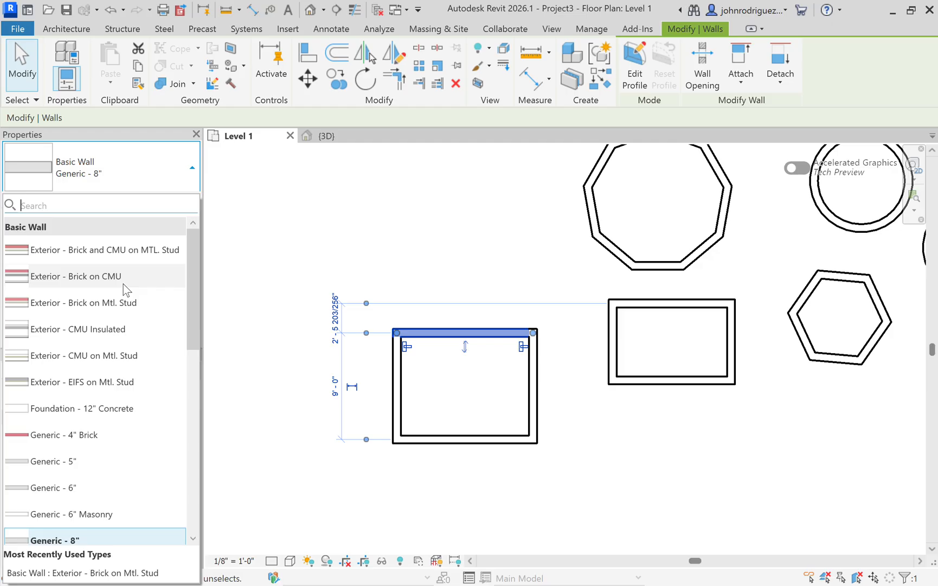
{"action": "left_click", "coordinate": [103, 336]}
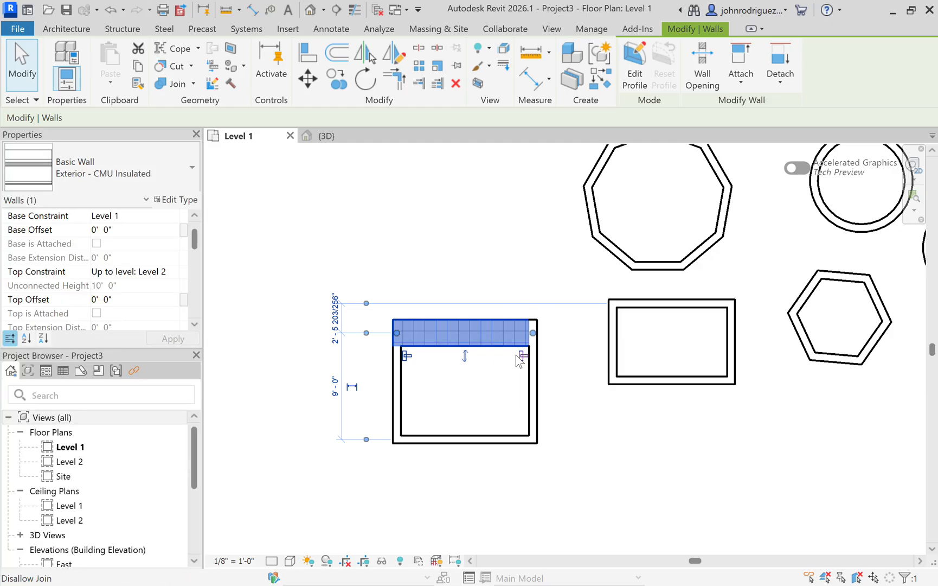
{"action": "scroll", "coordinate": [437, 342], "scroll_direction": "up", "scroll_amount": 1}
{"action": "scroll", "coordinate": [456, 341], "scroll_direction": "up", "scroll_amount": 1}
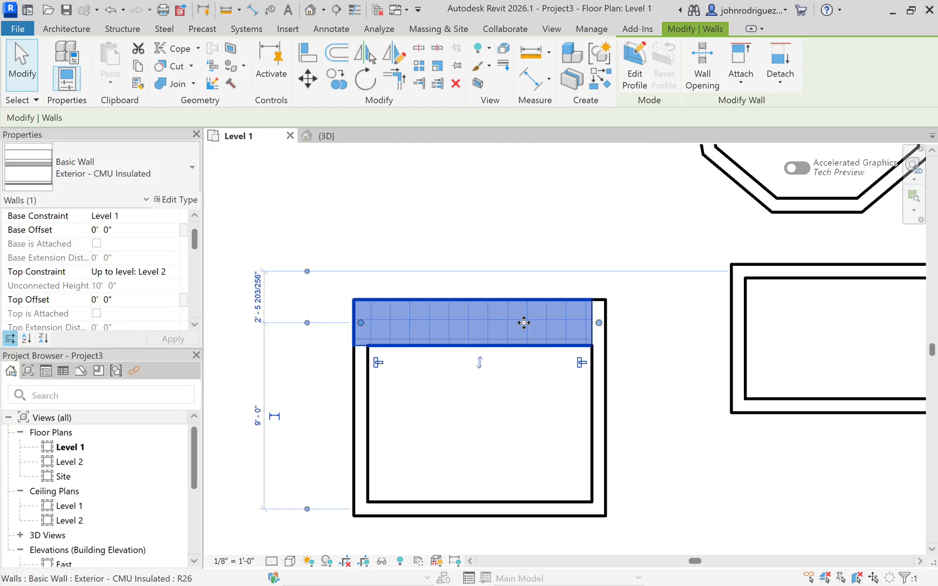
{"action": "scroll", "coordinate": [464, 196], "scroll_direction": "down", "scroll_amount": 1}
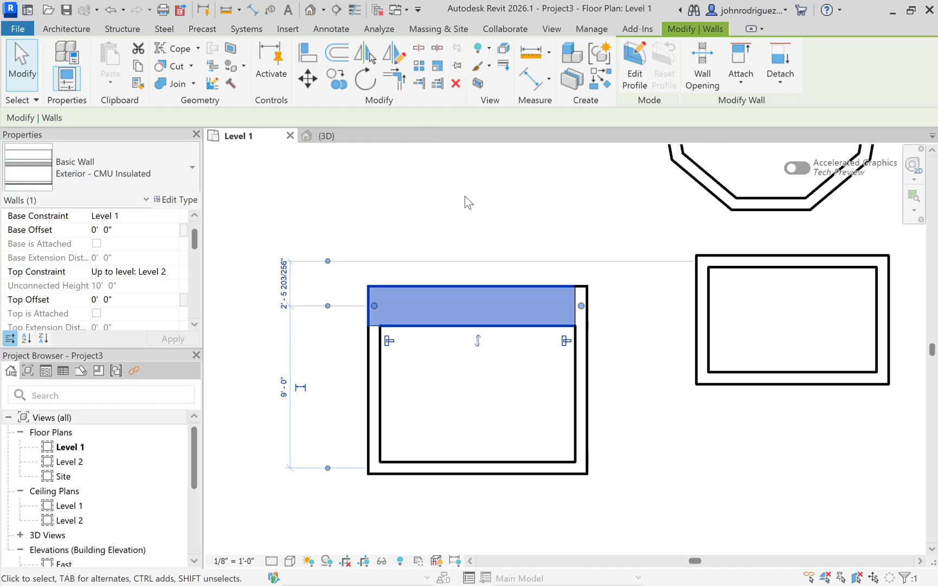
{"action": "scroll", "coordinate": [465, 196], "scroll_direction": "down", "scroll_amount": 1}
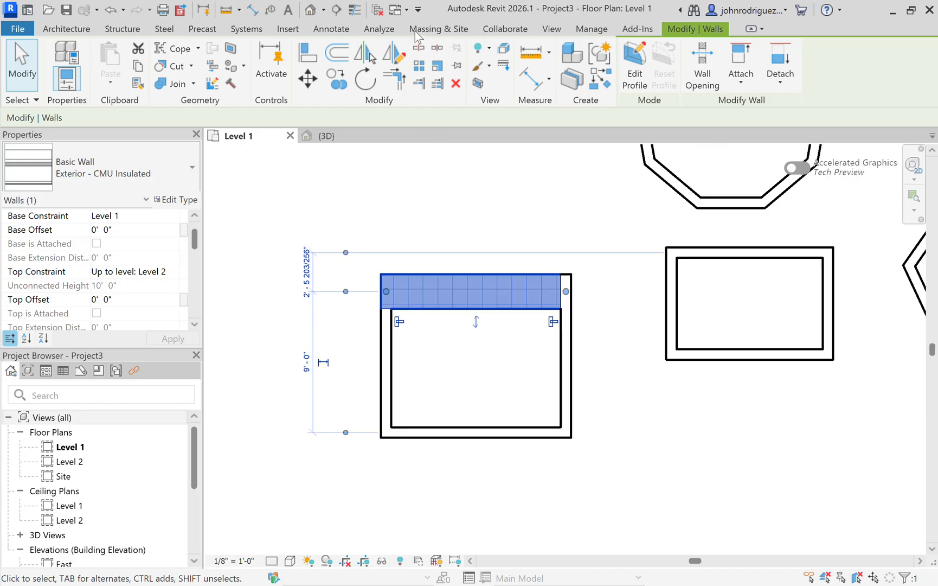